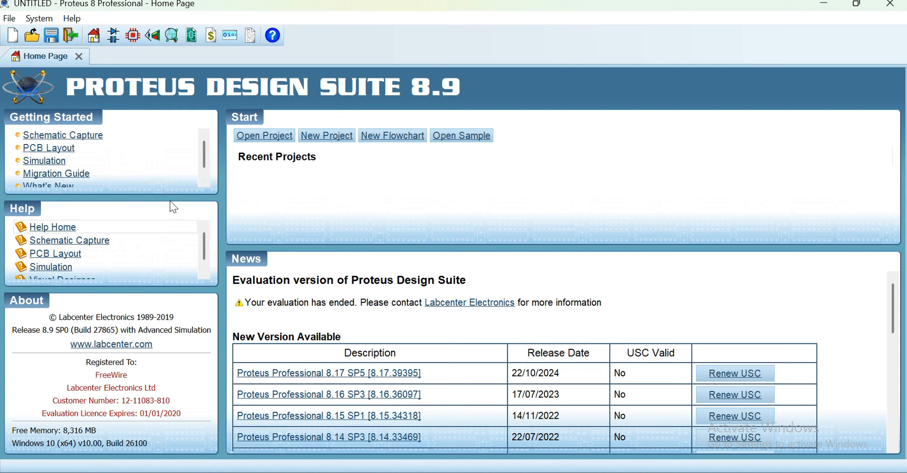
- Start a new project and name it "Projesecond ct.pdsprj"
click(13, 37)
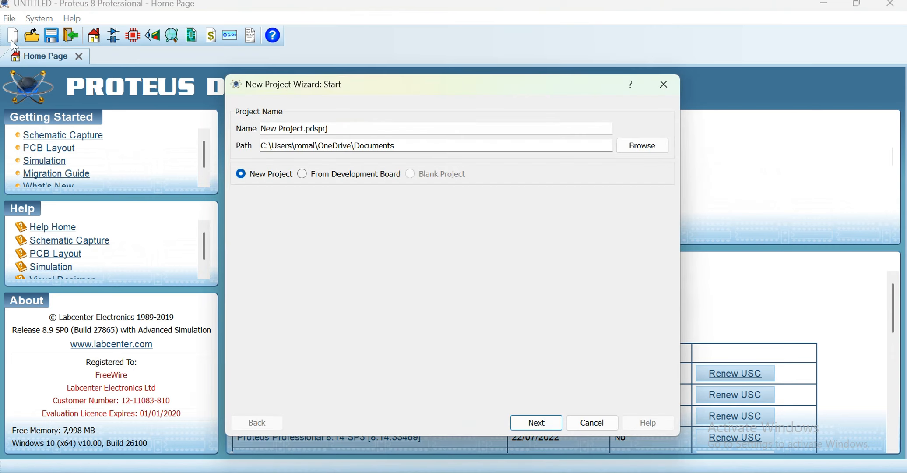
click(280, 128)
key(BackSpace)
key(BackSpace)
key(BackSpace)
key(BackSpace)
text(second)
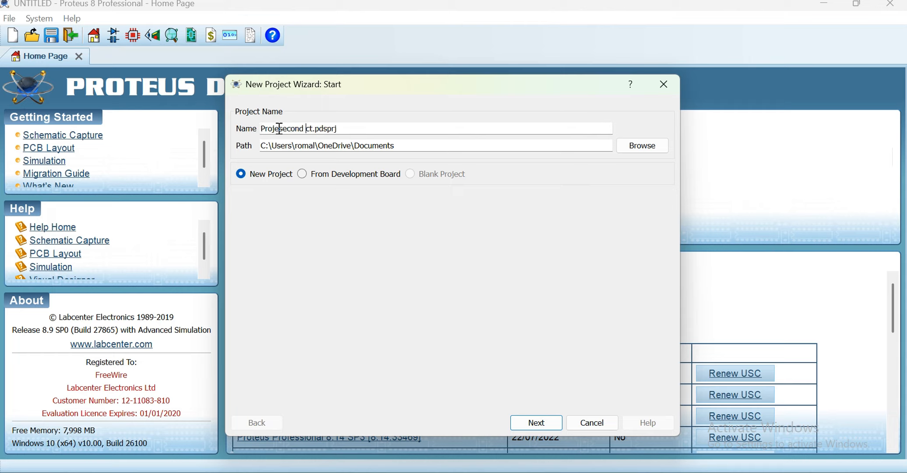
- Set the project's save location to the "proteus project" folder on the Desktop
click(659, 149)
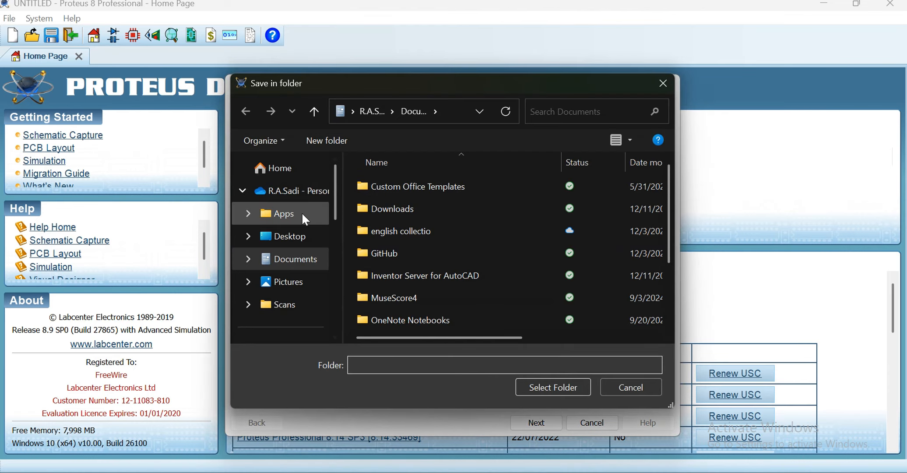
click(301, 236)
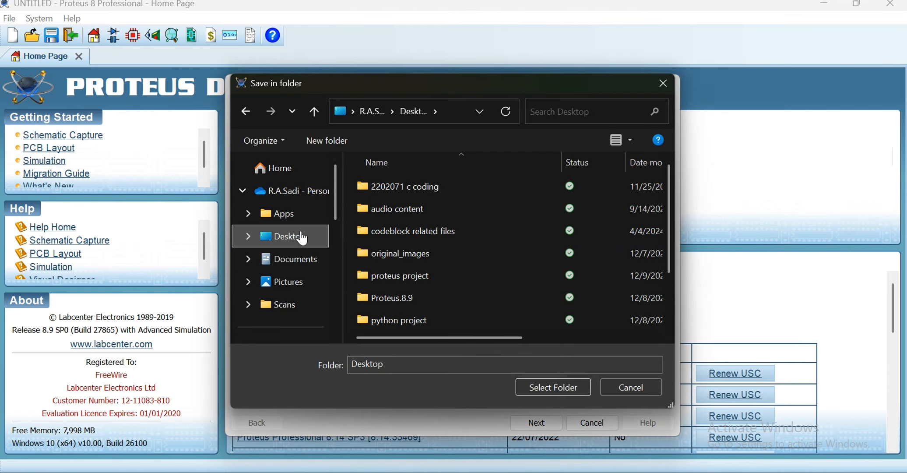
click(426, 284)
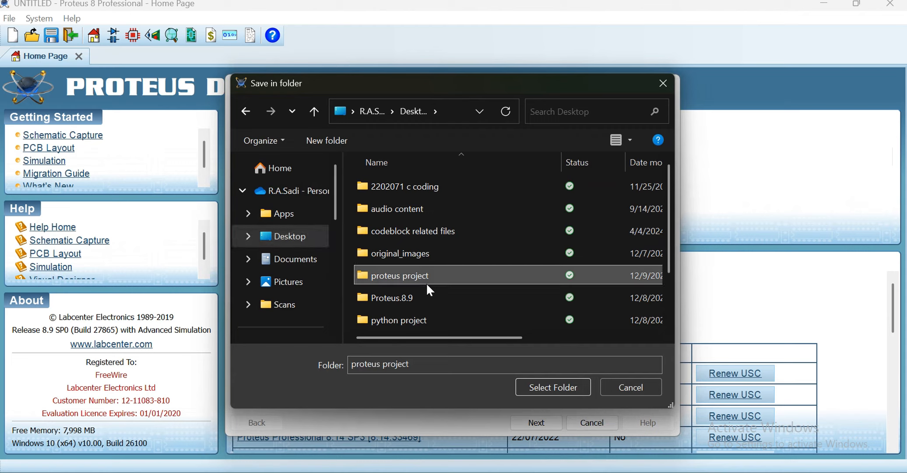
click(561, 382)
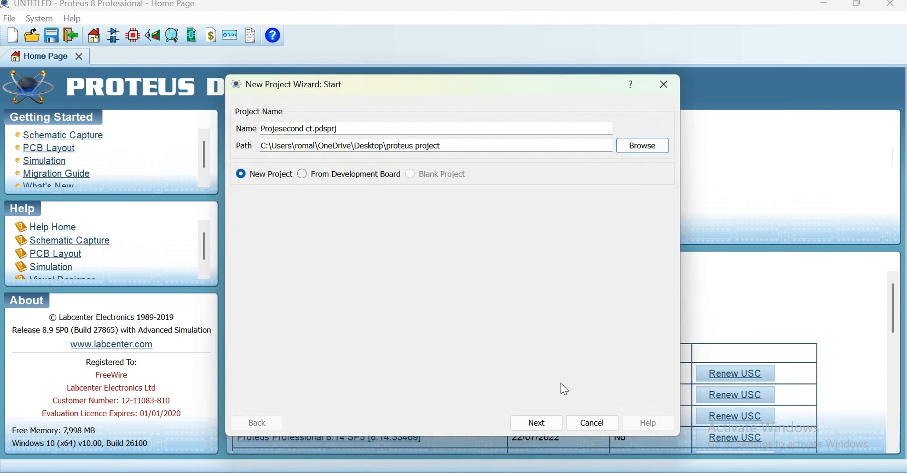
- Create the project with the DEFAULT schematic template, no PCB layout, and an 8051-family 80C31 firmware project using the ASEM-51 (Proteus) compiler
click(538, 424)
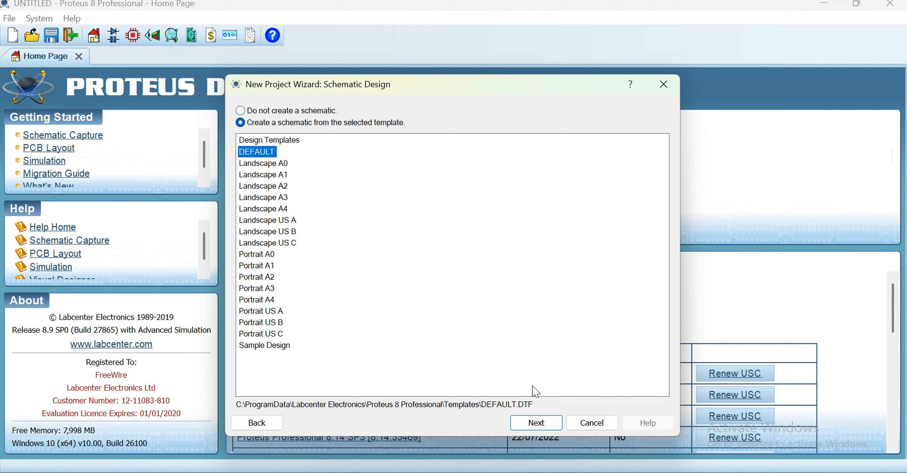
click(545, 419)
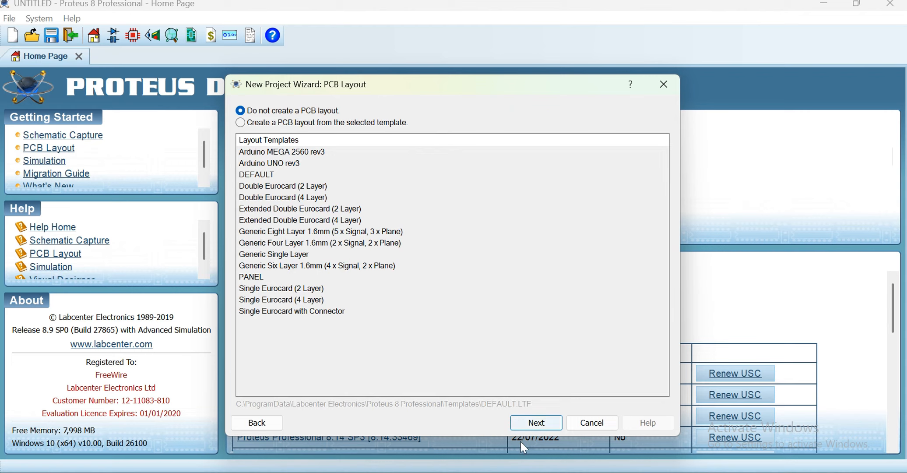
click(545, 419)
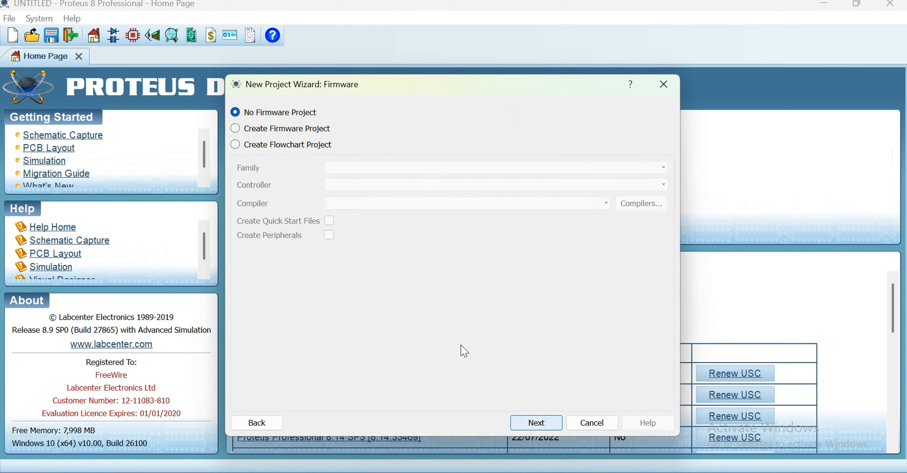
click(238, 129)
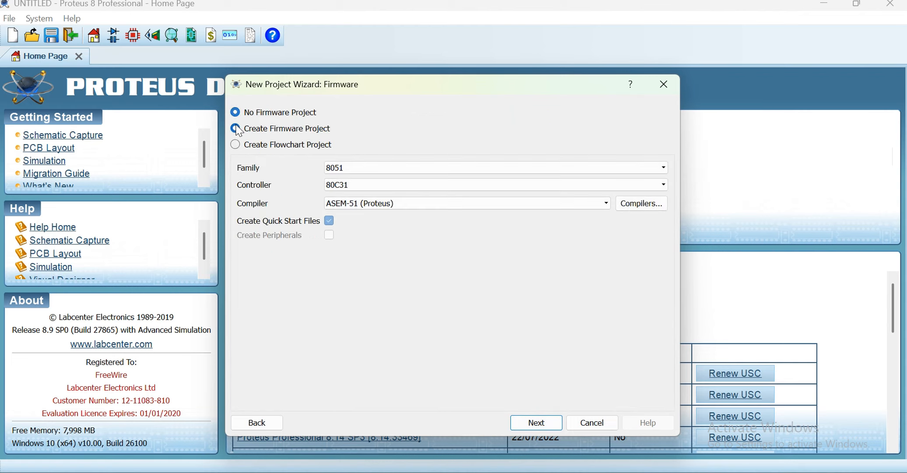
click(547, 420)
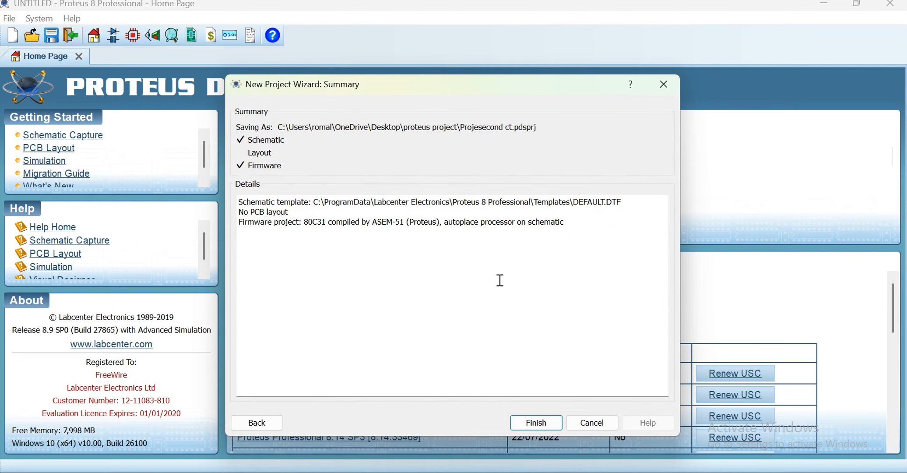
click(543, 423)
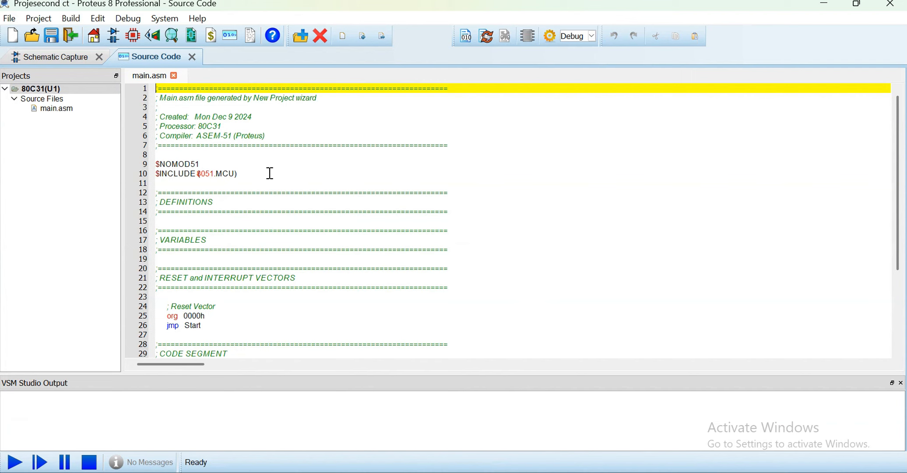
- Delete the automatically placed 80C31 microcontroller and its reset wiring from the schematic sheet
click(85, 60)
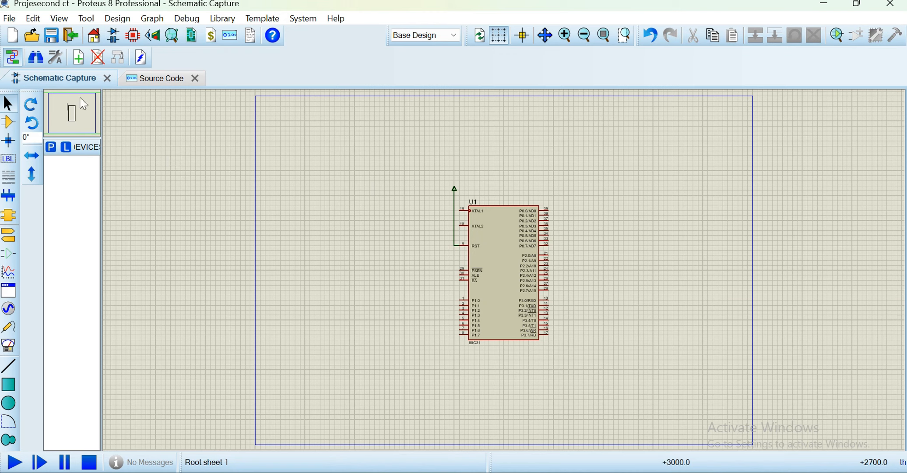
click(8, 104)
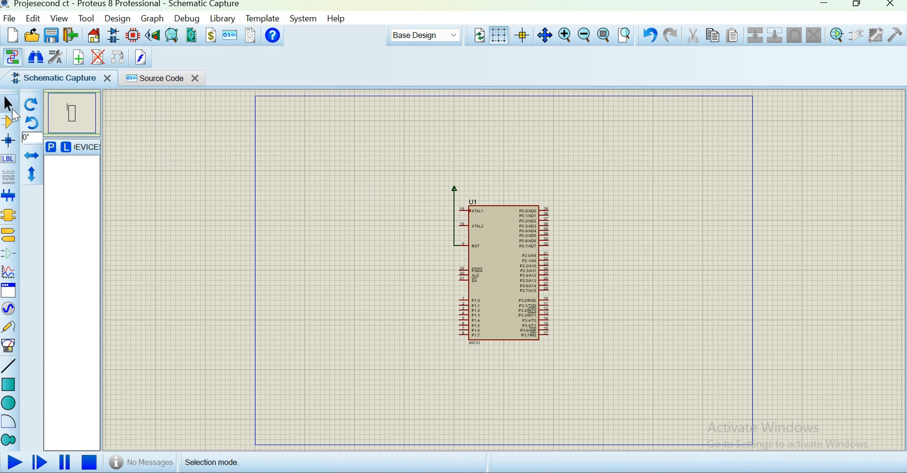
drag(409, 151, 564, 354)
key(Delete)
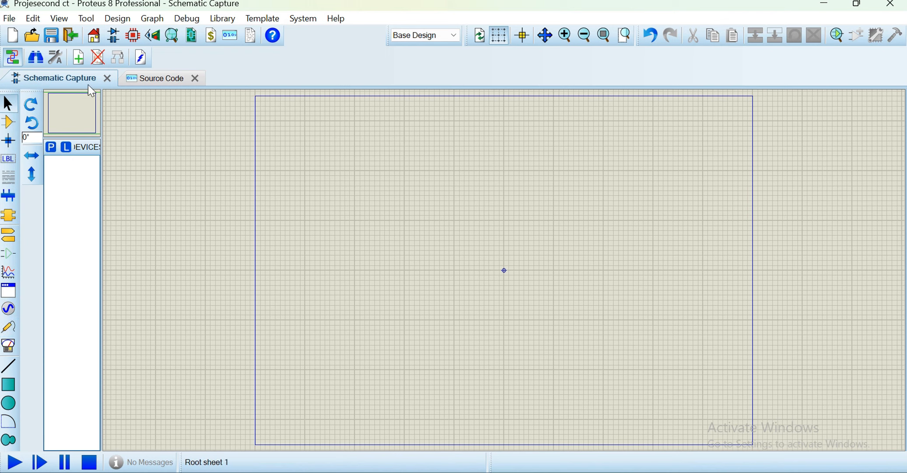
- Find "batt" in the device library, pick the multi-cell BATTERY and place it in the left part of the schematic sheet
click(78, 120)
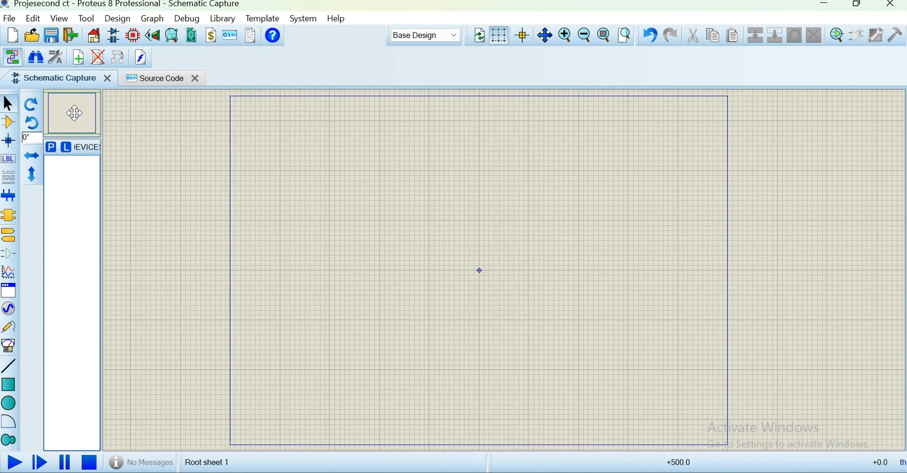
click(75, 113)
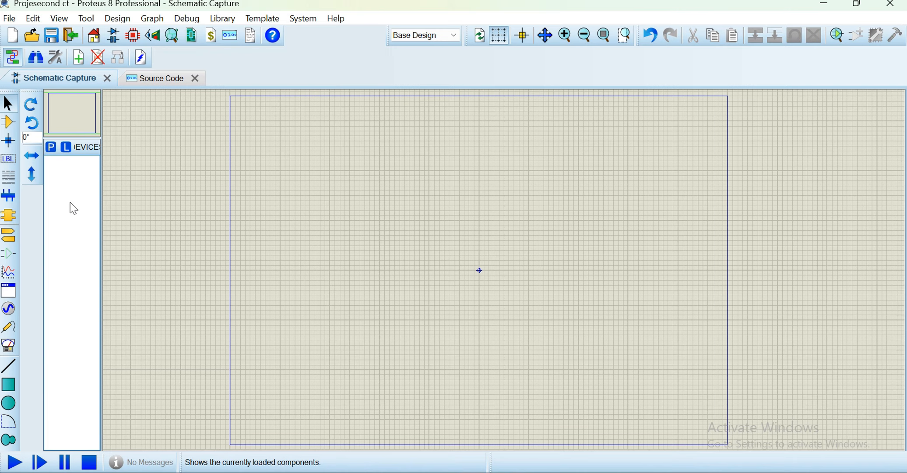
click(52, 149)
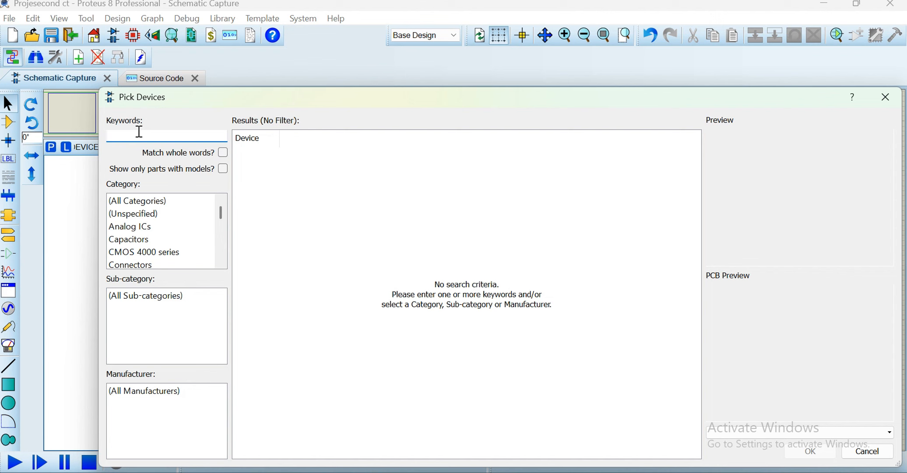
text(batt)
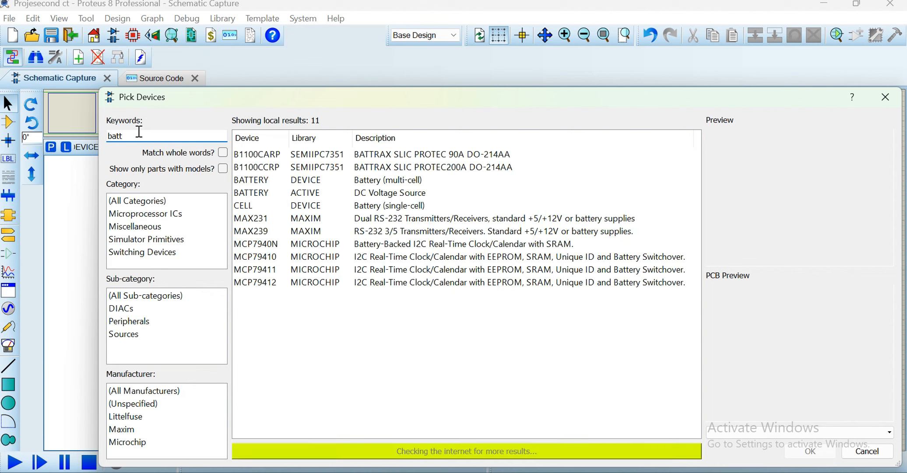
click(371, 182)
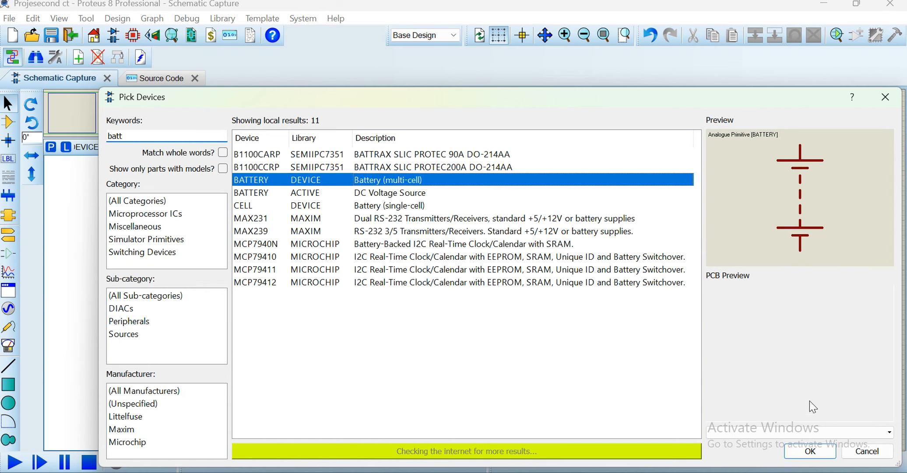
click(810, 451)
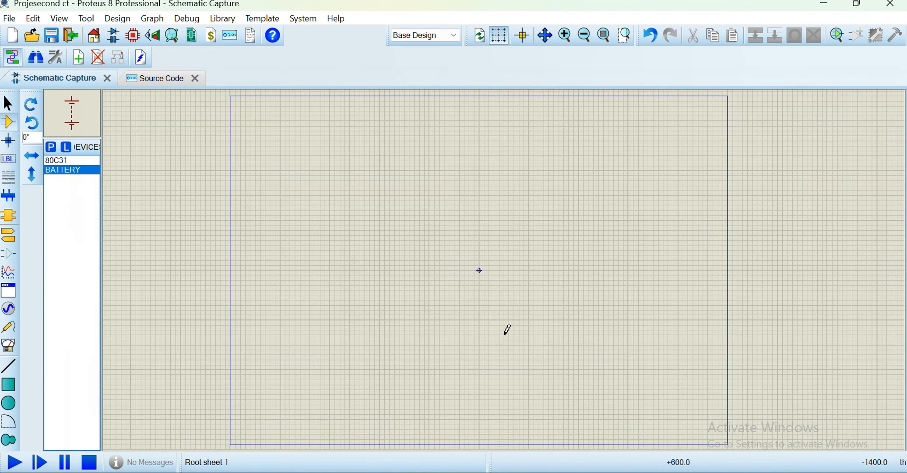
click(301, 221)
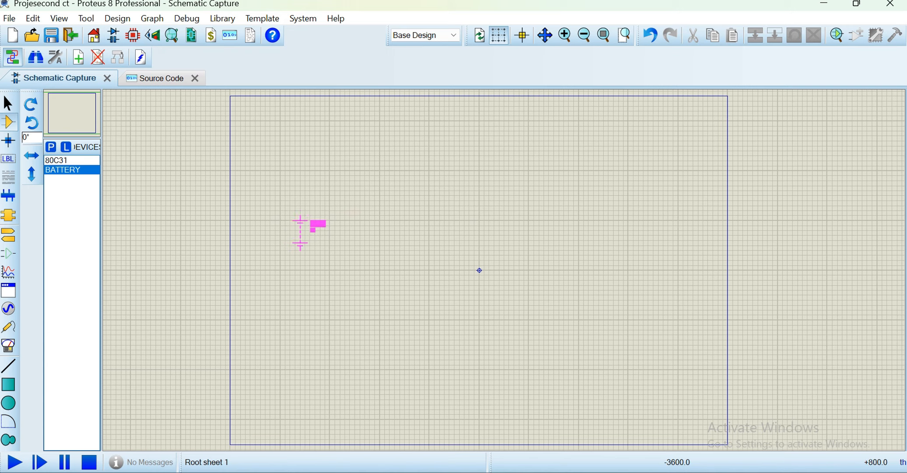
click(299, 235)
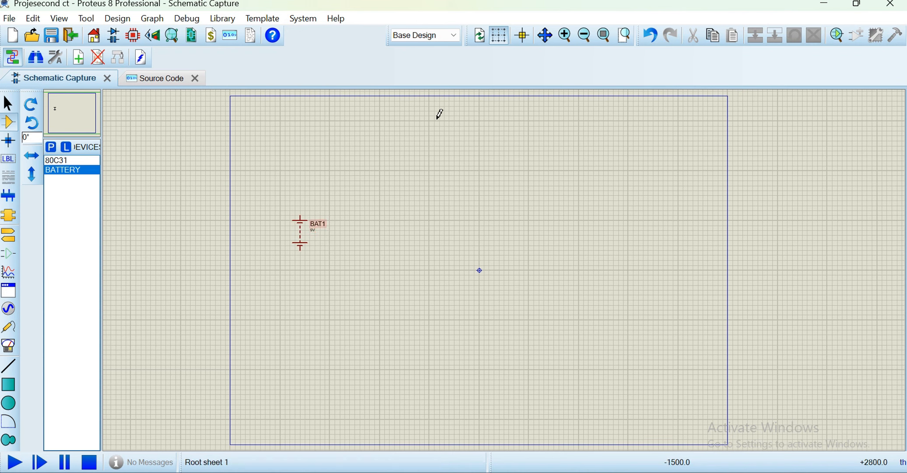
- Set the voltage of battery BAT1 to 5V
click(566, 35)
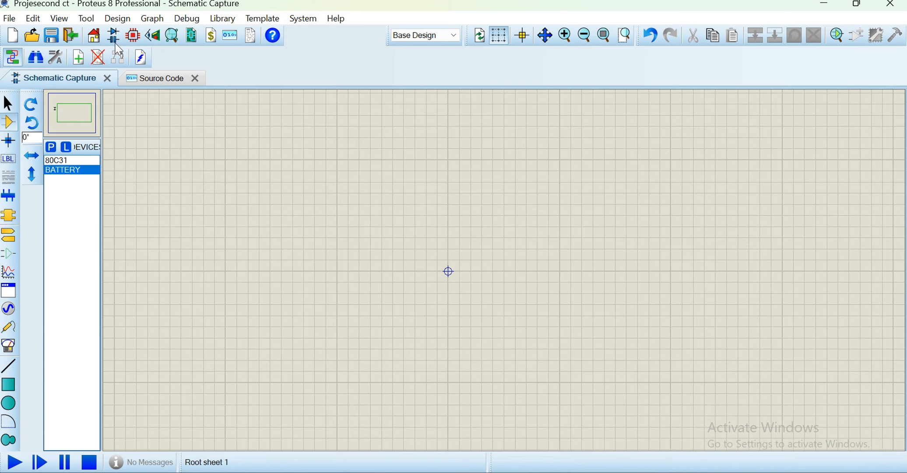
click(82, 109)
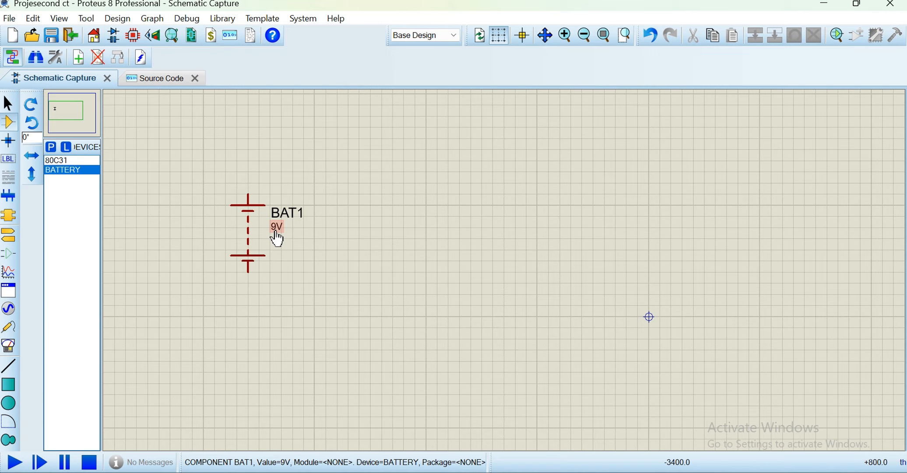
click(256, 244)
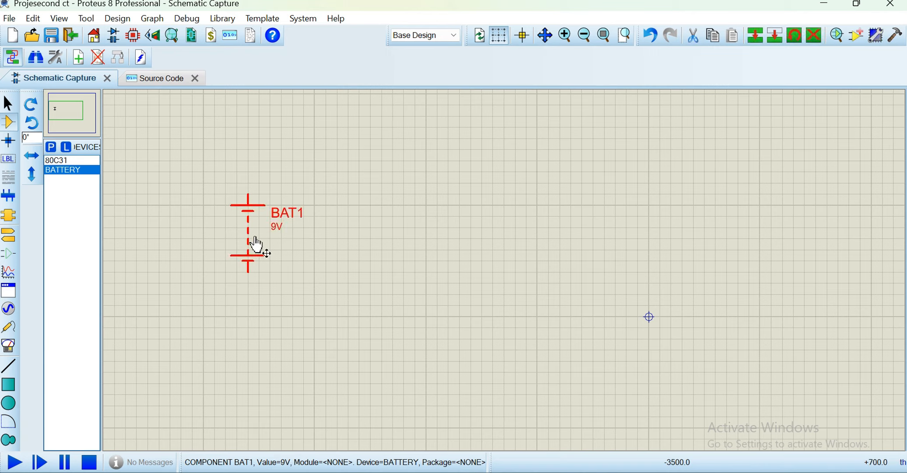
click(273, 234)
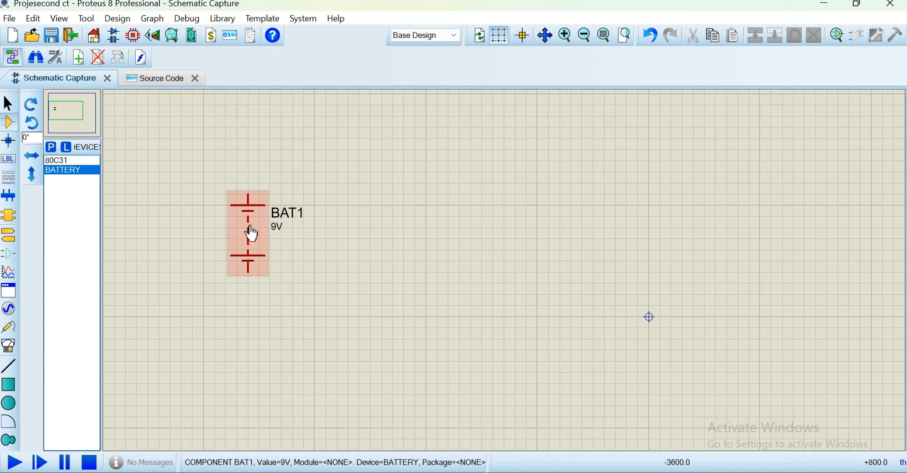
right_click(252, 234)
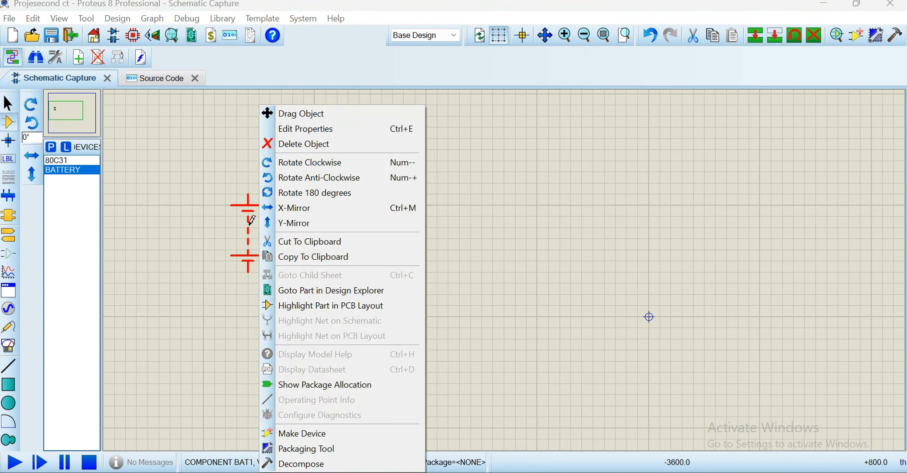
double_click(250, 225)
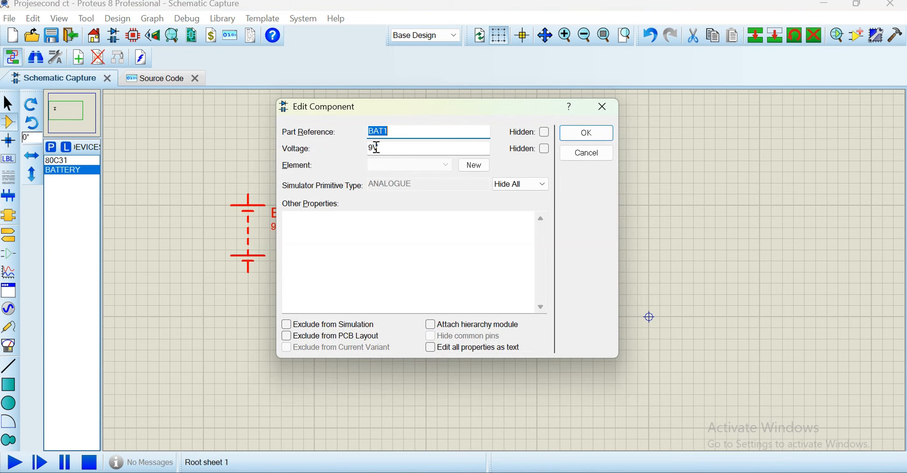
click(375, 147)
key(BackSpace)
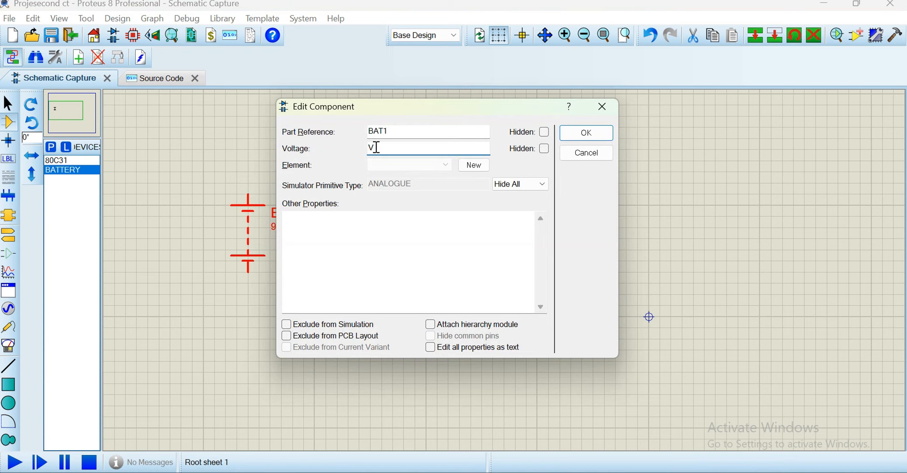
text(5)
click(587, 133)
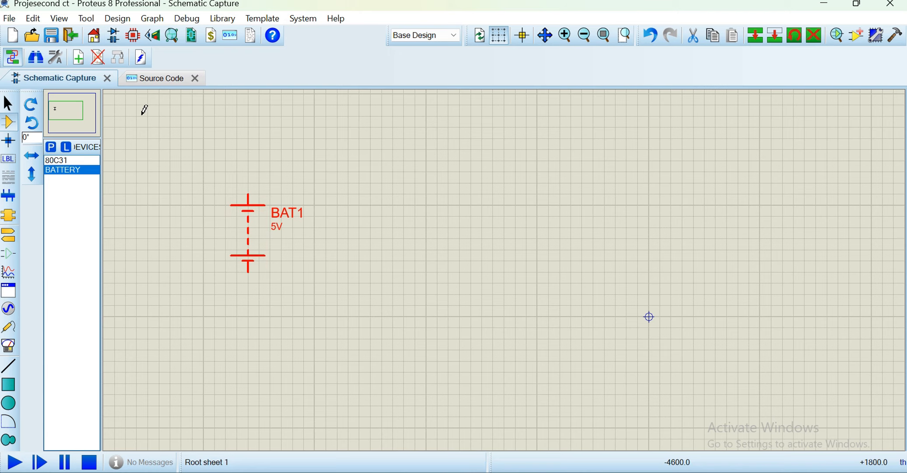
- Find "minres330" in the device library and pick the 330R 0.6W resistor MINRES330R
click(52, 147)
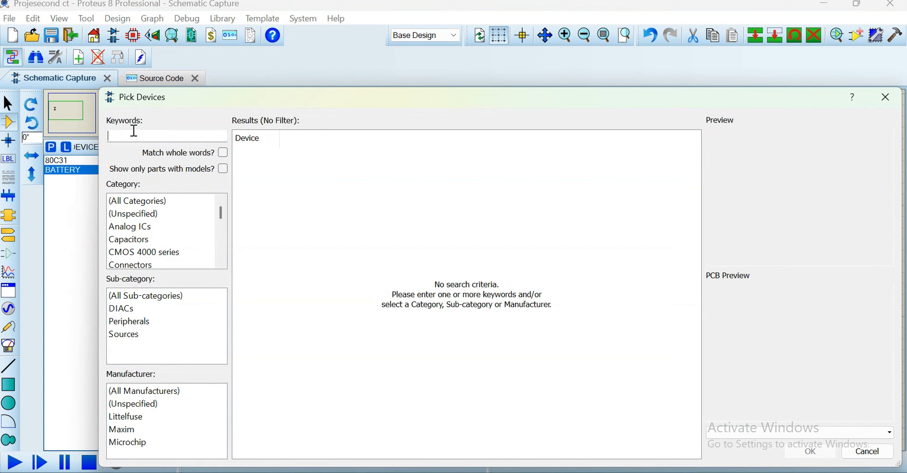
text(min)
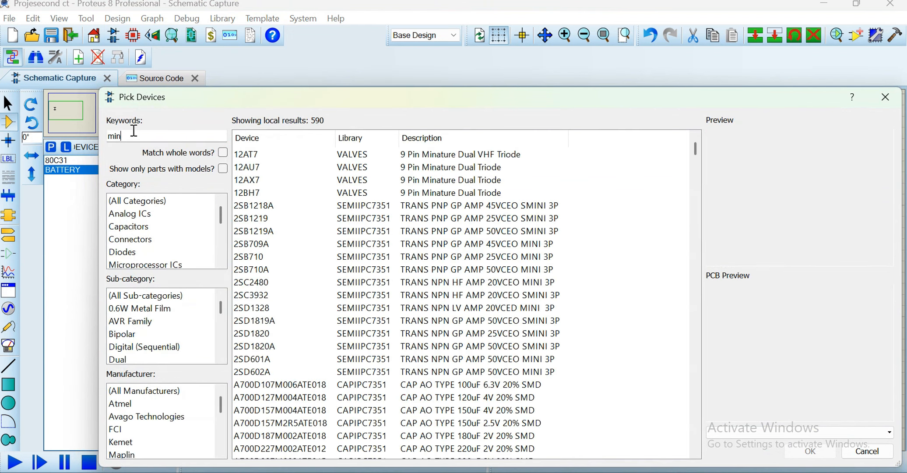
text(res)
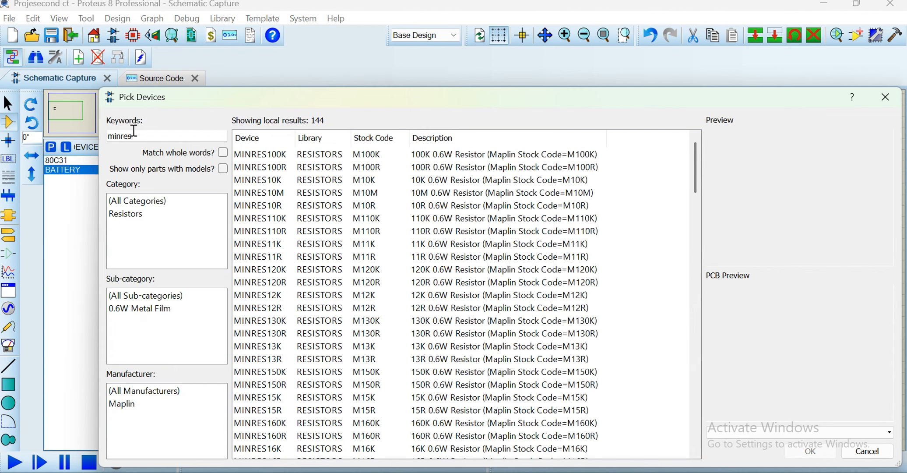
text(330)
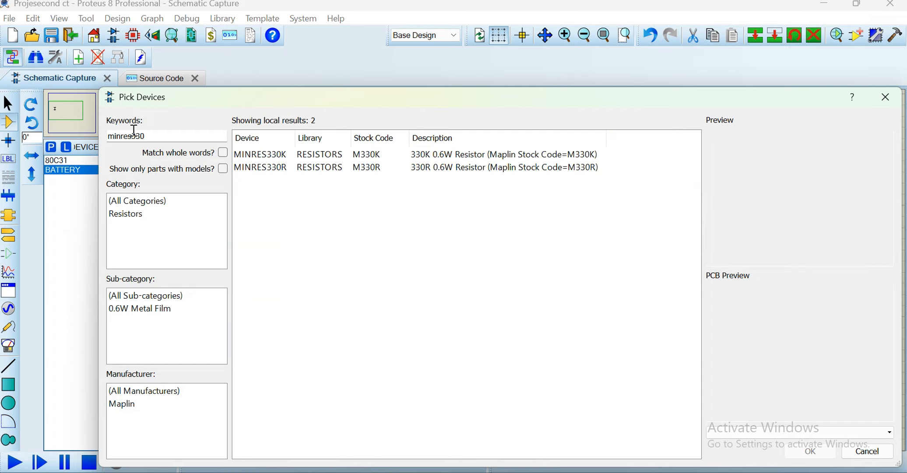
key(BackSpace)
key(BackSpace)
key(BackSpace)
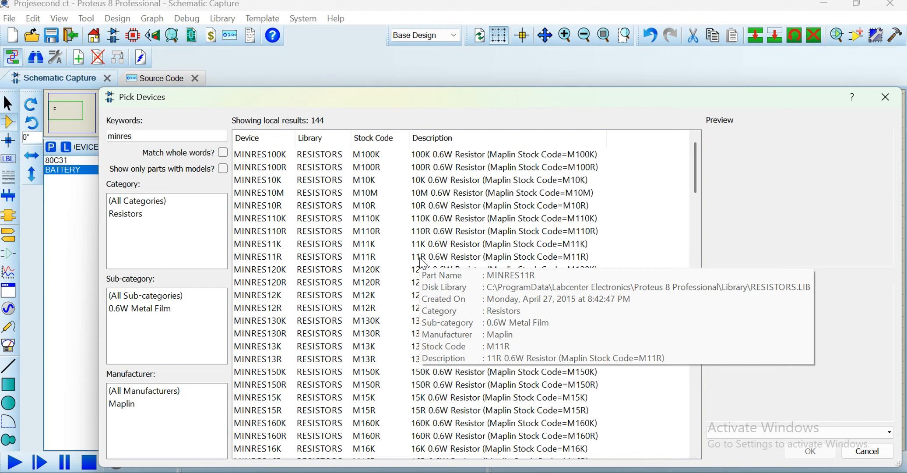
text(33)
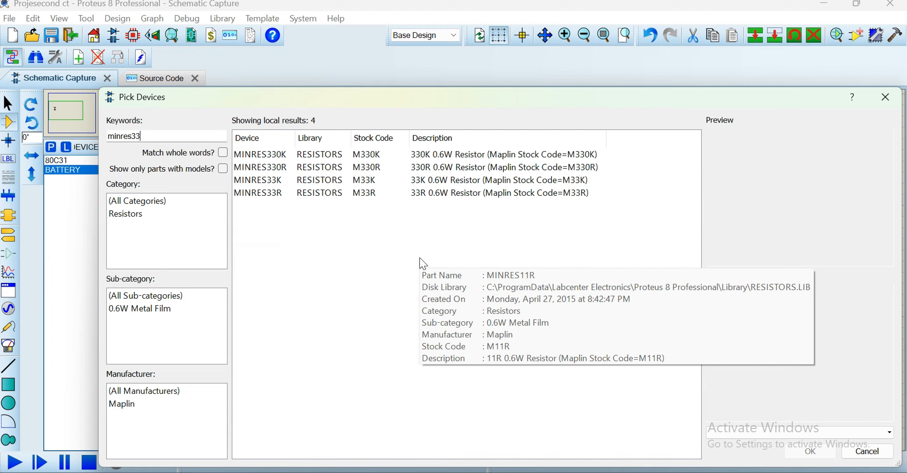
text(0)
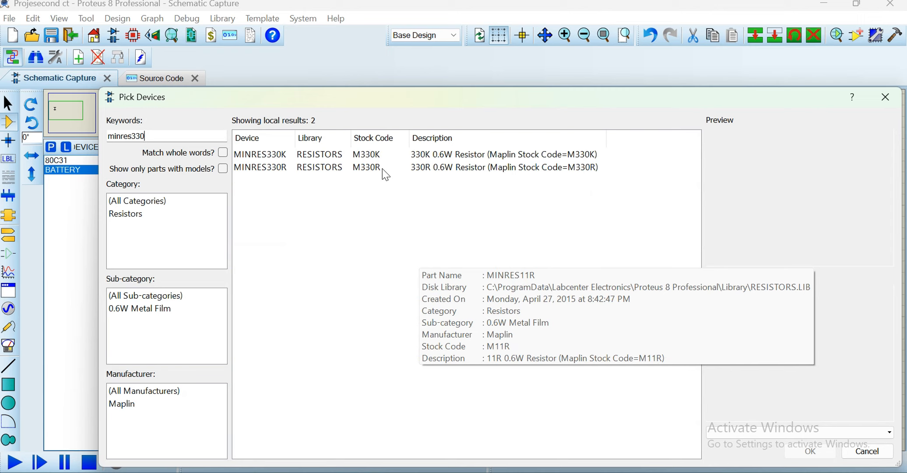
click(385, 165)
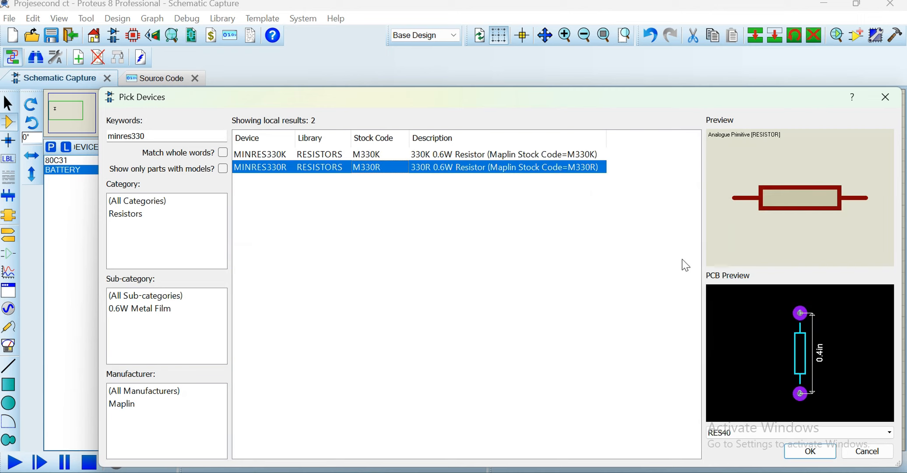
click(817, 454)
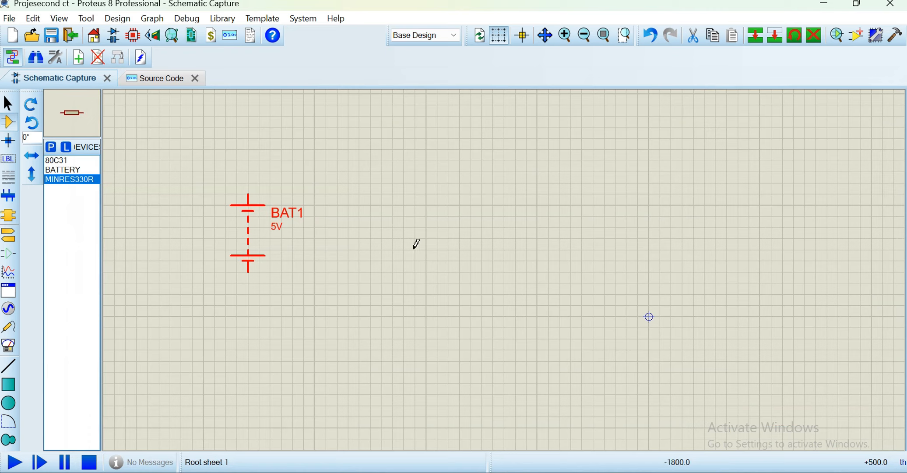
- Place the MINRES330R resistor horizontally on the sheet, above and to the right of battery BAT1
click(361, 179)
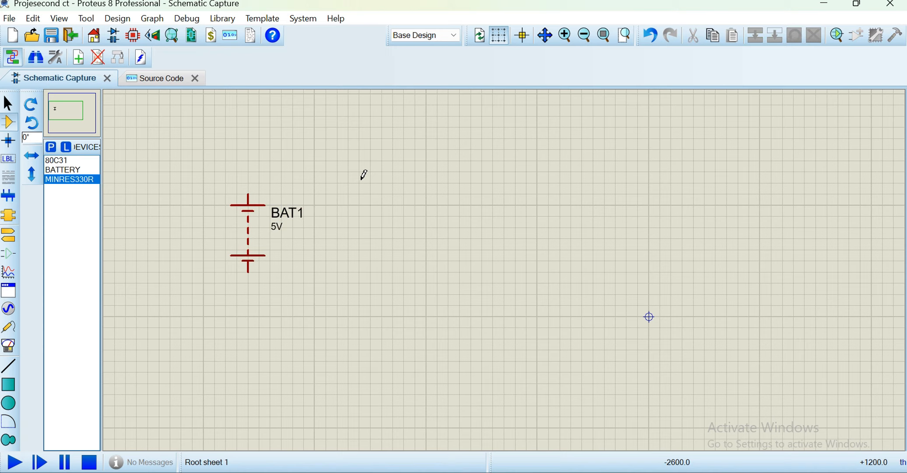
click(362, 182)
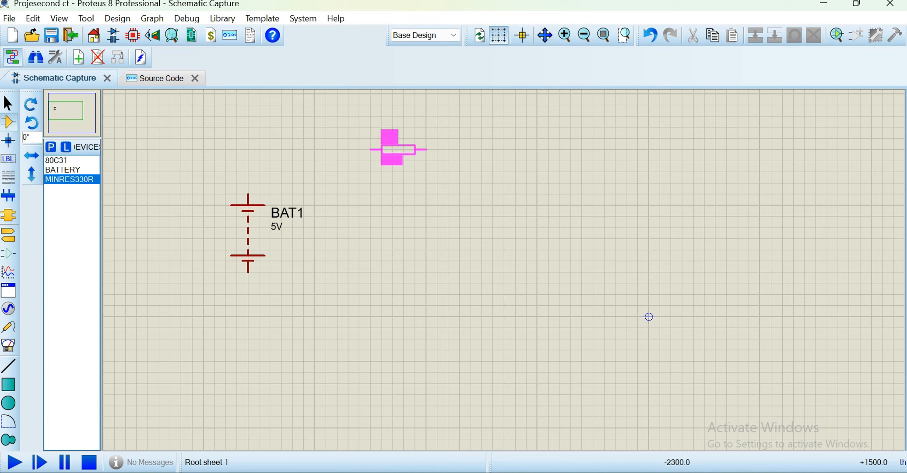
click(400, 169)
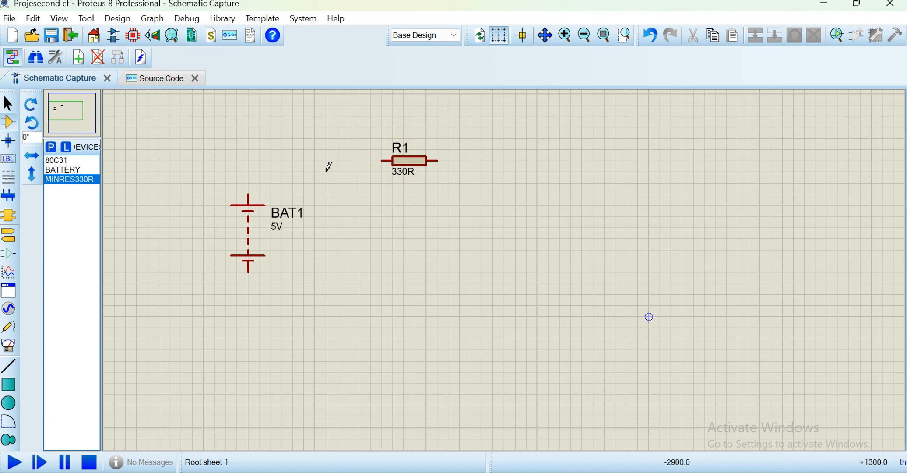
- Find "led blue" in the device library, pick LED-BLUE and place it below and to the right of resistor R1
click(51, 148)
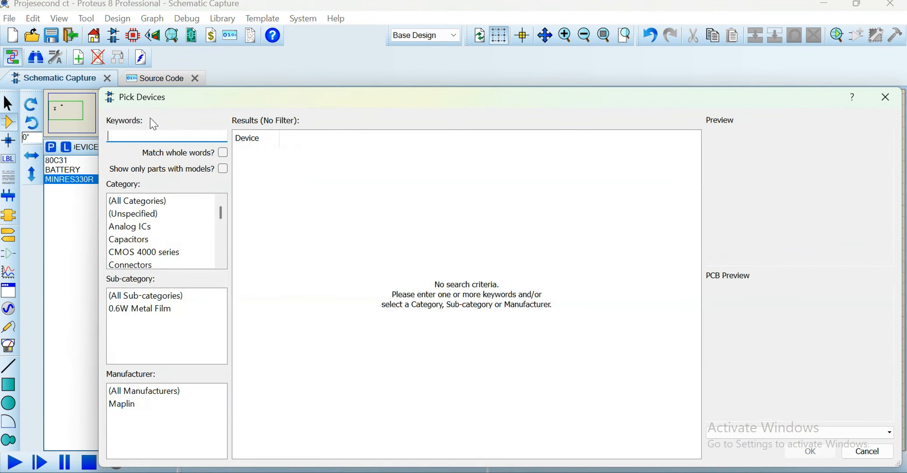
click(141, 136)
text(led)
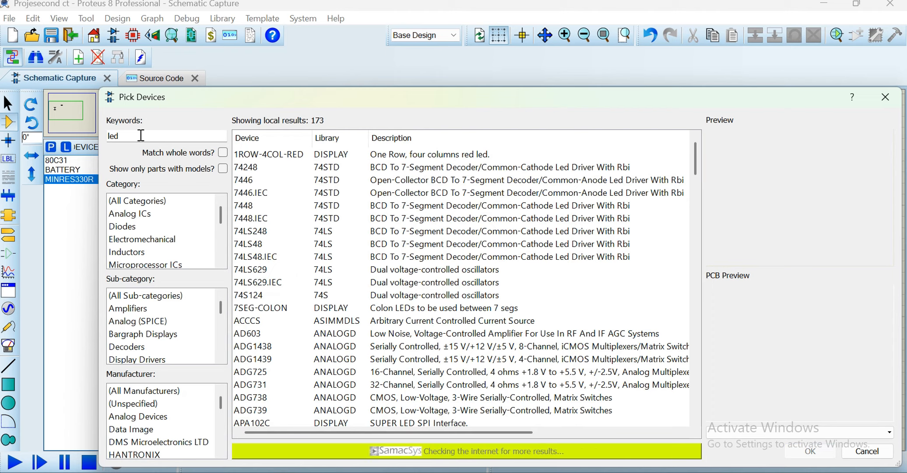
text(ue)
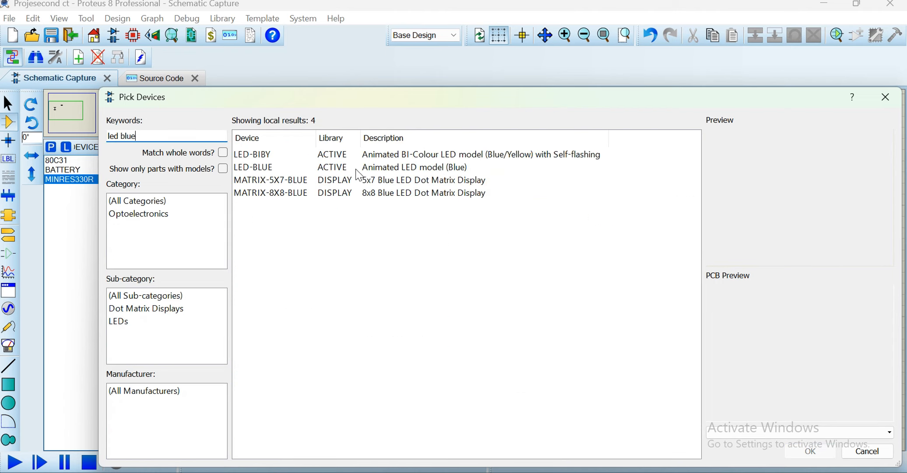
click(421, 168)
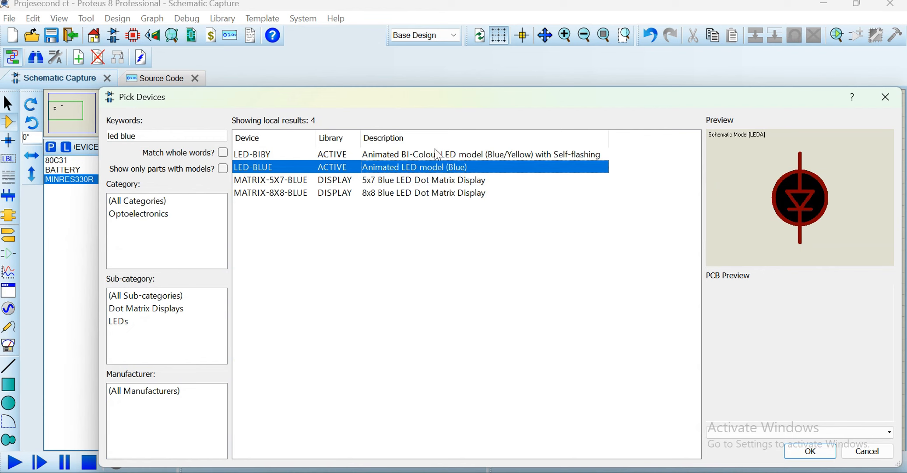
click(810, 451)
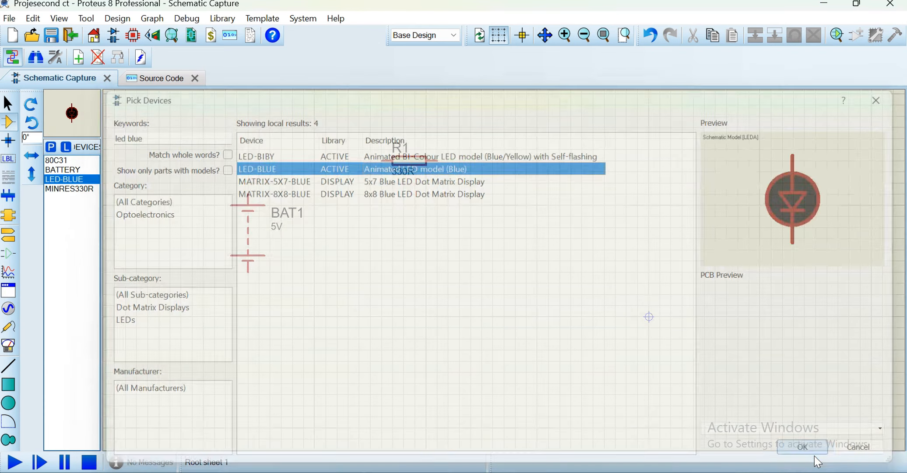
click(470, 232)
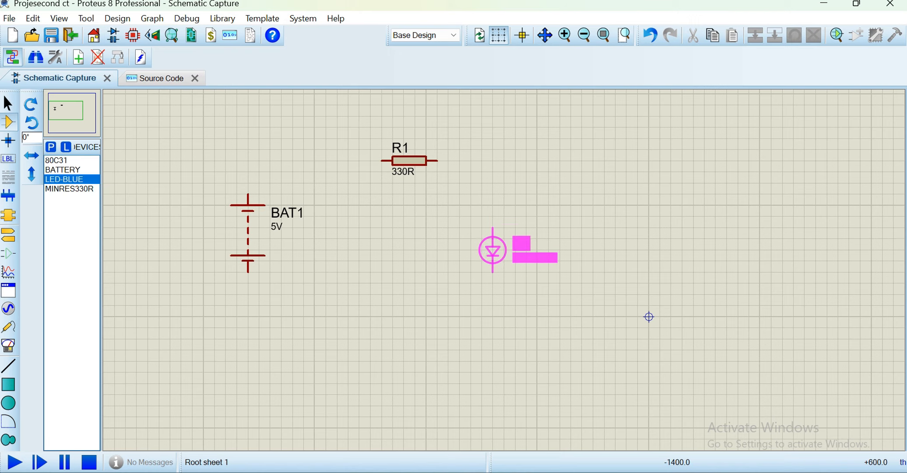
click(493, 249)
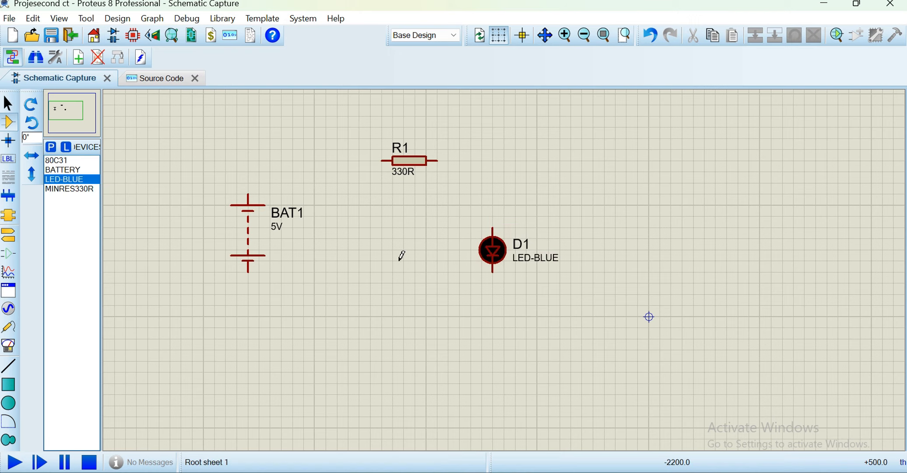
- Find "switch" in the device library, pick the latched SPST SWITCH and place it below, between the battery and the LED
click(52, 148)
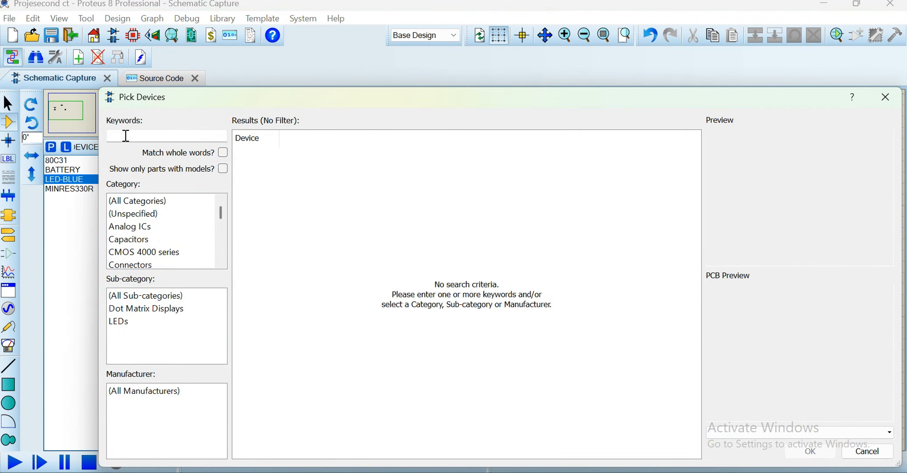
text(switch)
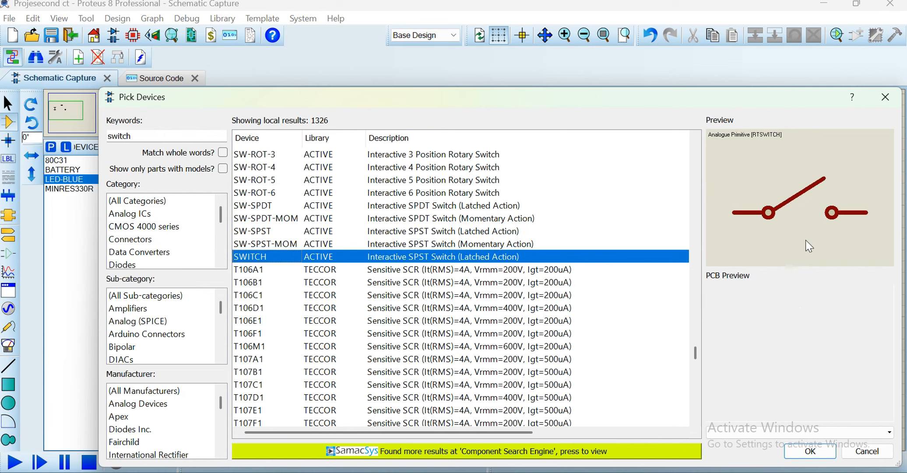
click(808, 452)
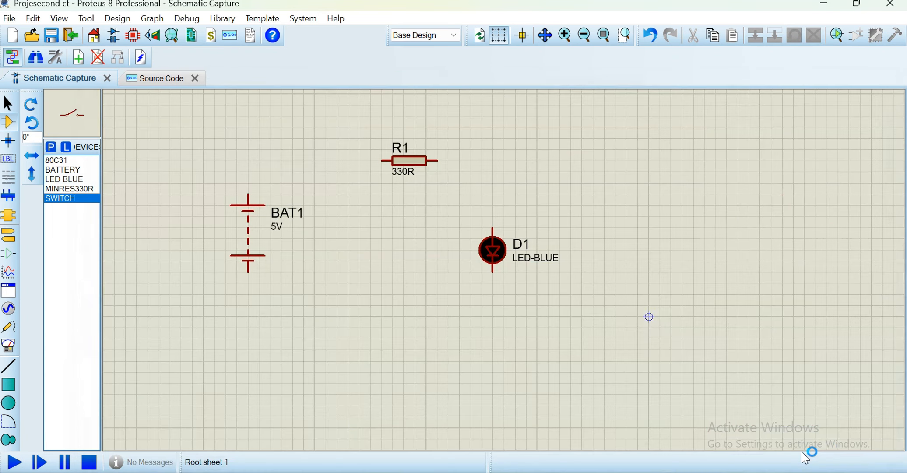
click(374, 289)
click(382, 312)
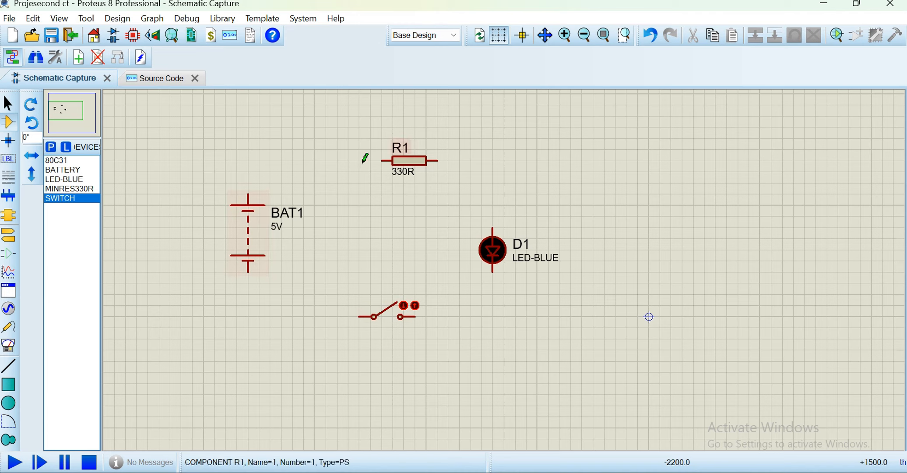
- Wire the battery's upper terminal to the near end of R1, and R1's other end to the upper terminal of LED D1
click(248, 192)
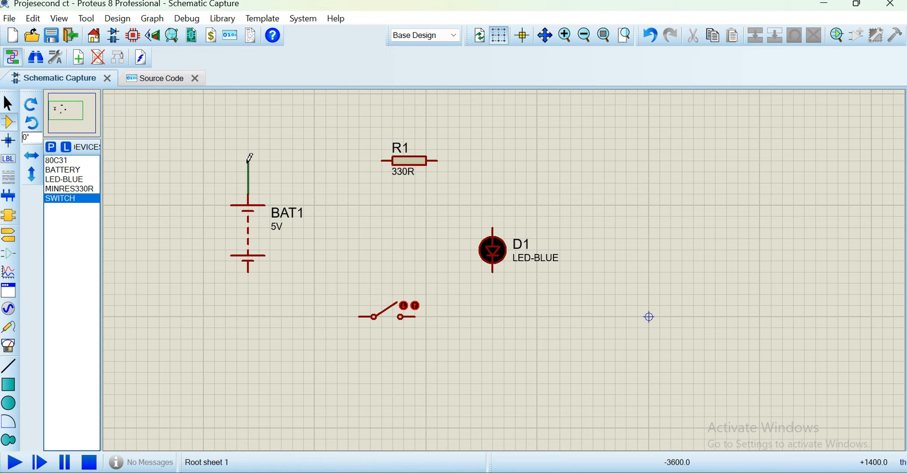
click(247, 161)
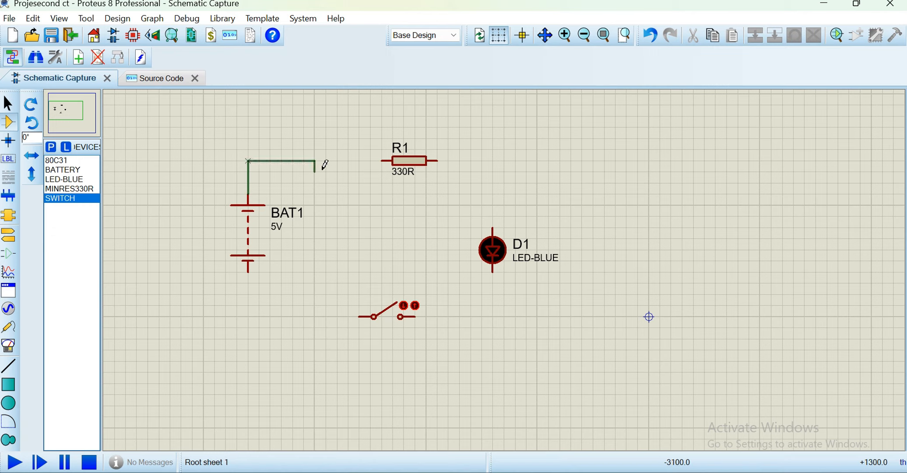
click(384, 160)
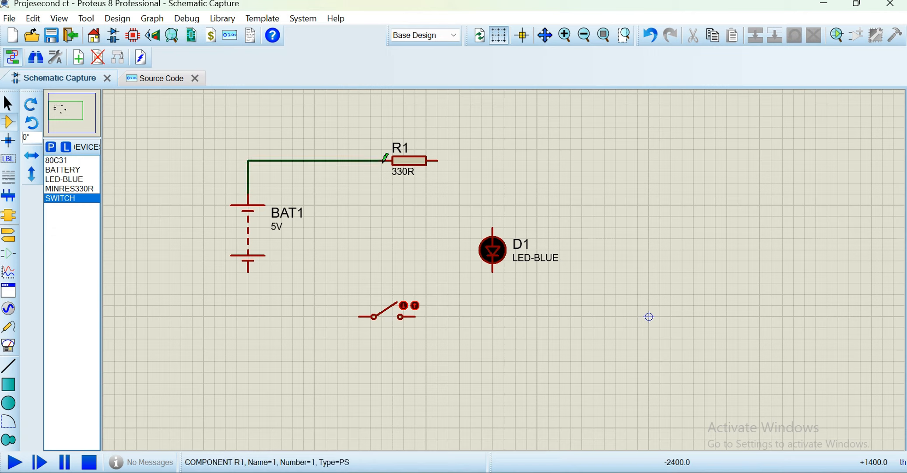
click(438, 161)
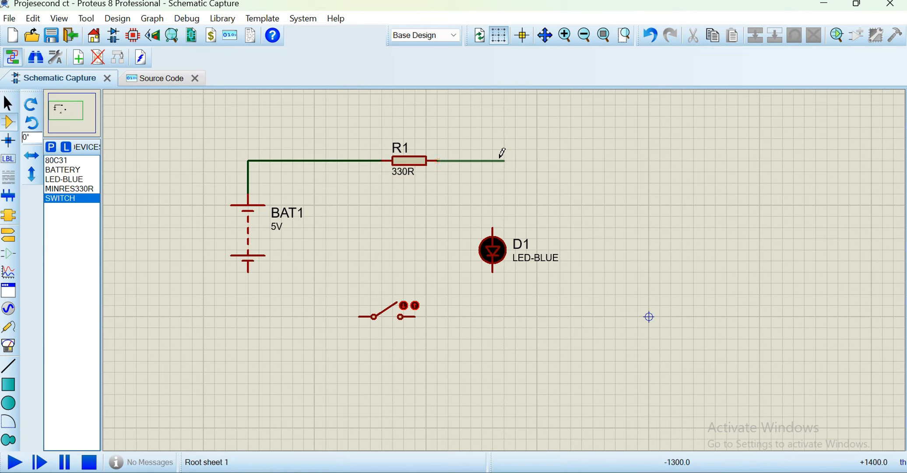
click(497, 223)
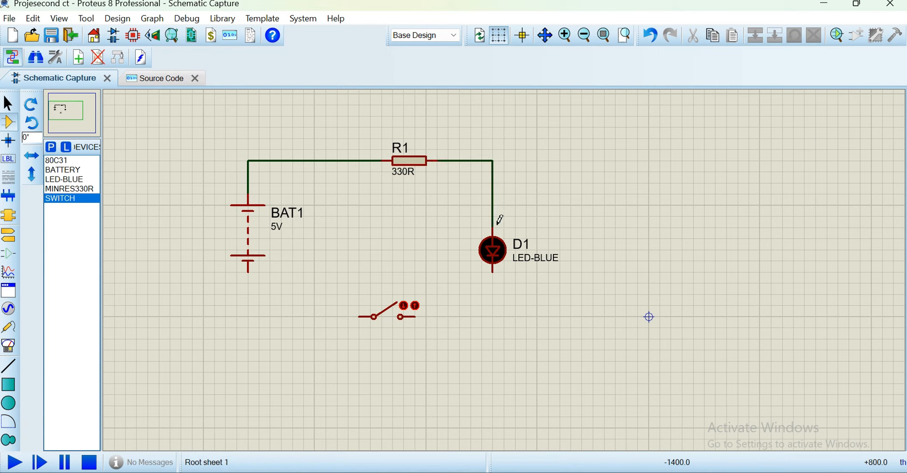
- Wire the lower terminal of LED D1 and the battery's lower terminal to opposite ends of the switch, closing the loop
click(494, 269)
click(419, 315)
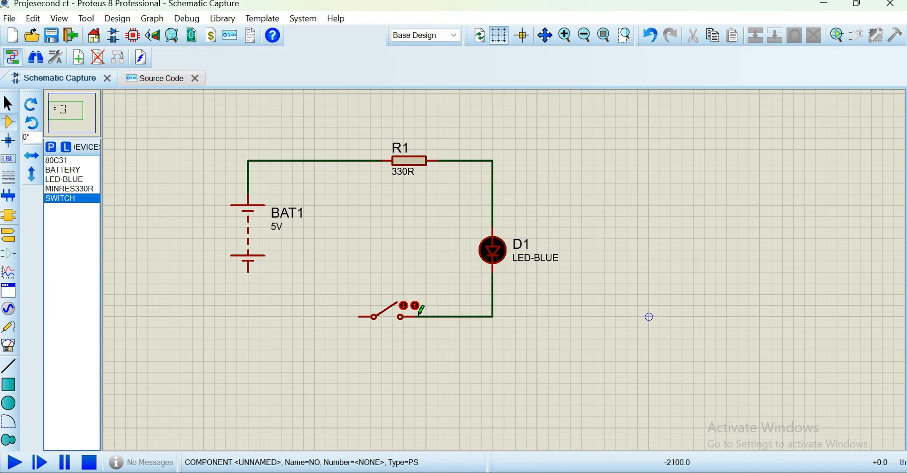
click(248, 268)
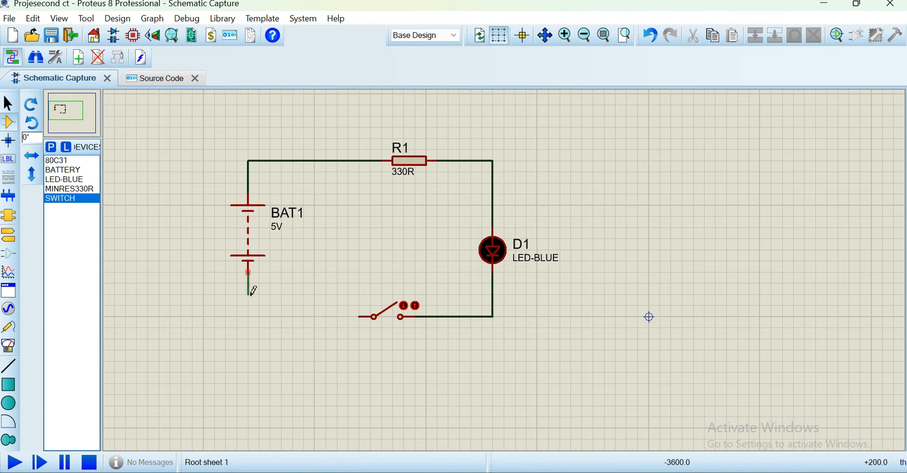
click(250, 304)
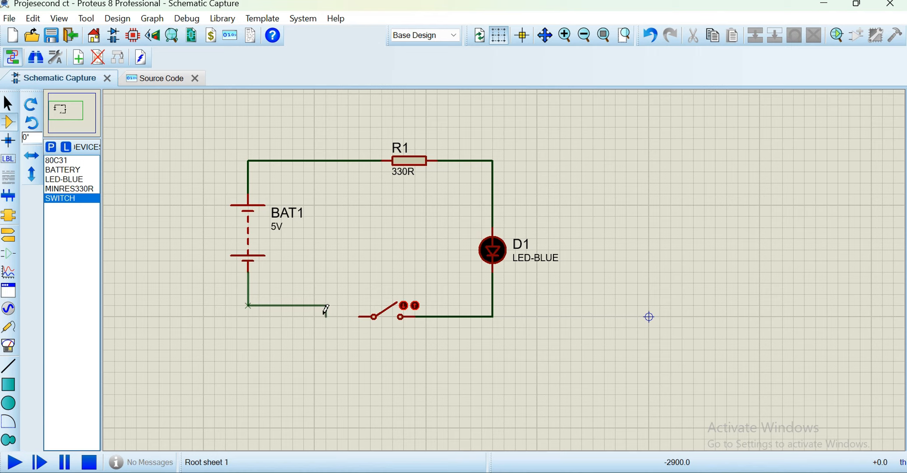
click(358, 315)
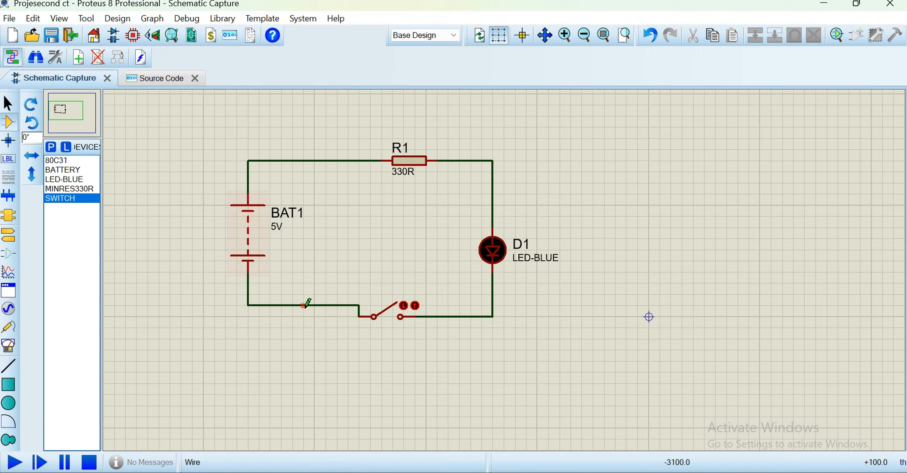
click(213, 152)
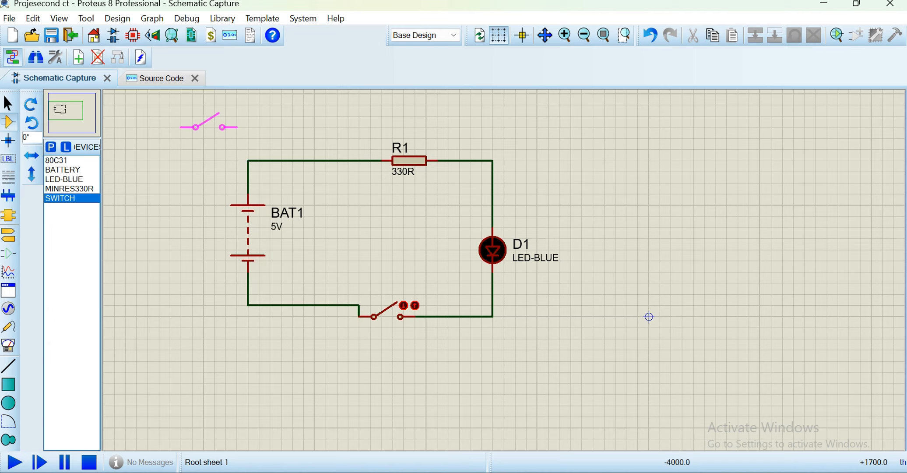
click(199, 133)
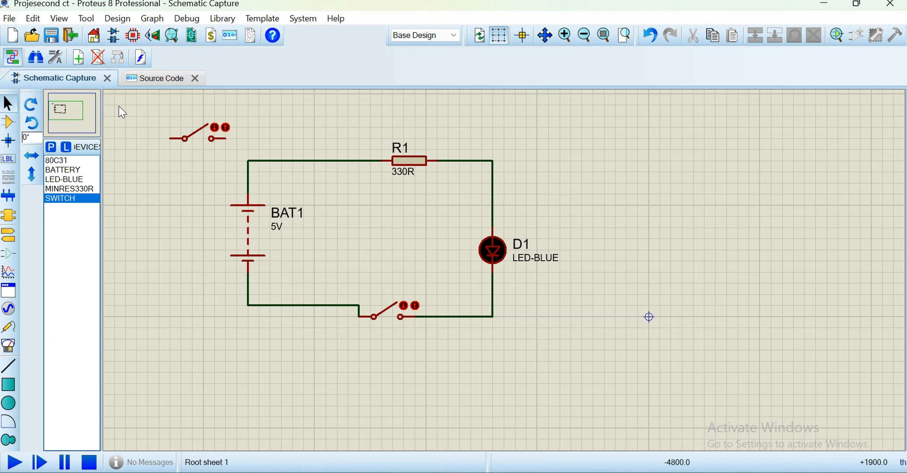
drag(134, 126, 234, 156)
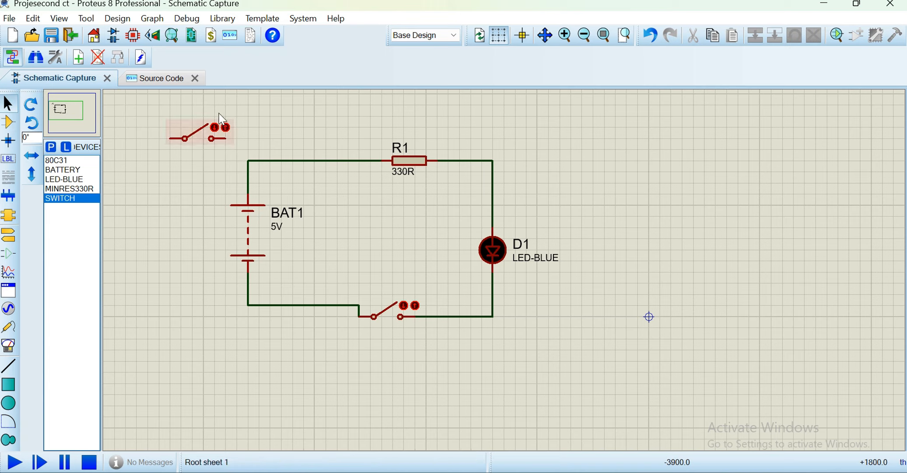
drag(169, 105, 235, 153)
key(Delete)
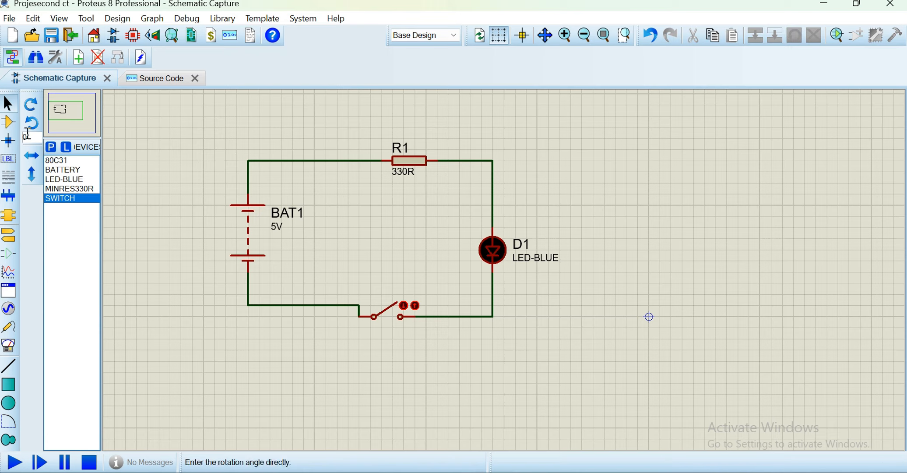
- Delete the stepped wire between the battery's lower terminal and the switch, and rewire them with a single right-angle bend
click(262, 304)
key(Delete)
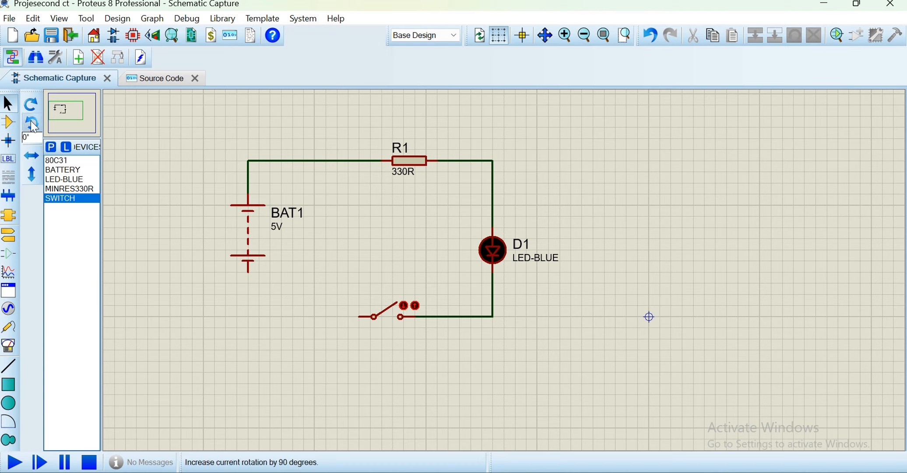
click(248, 272)
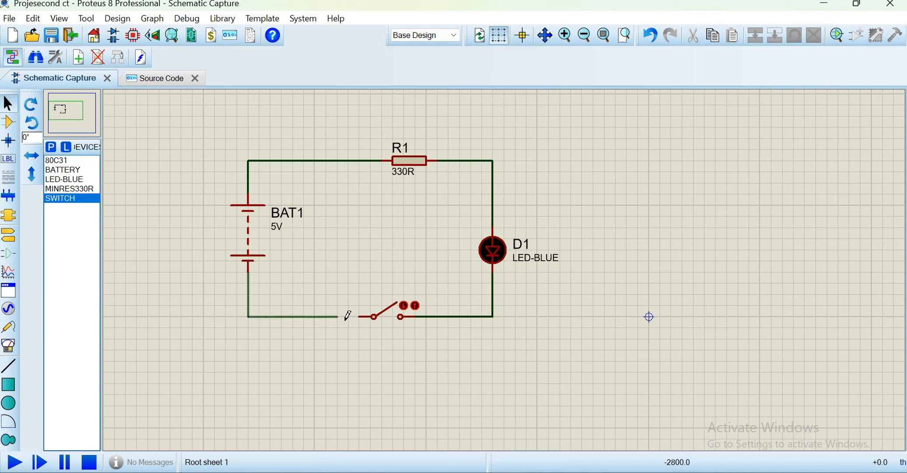
click(359, 316)
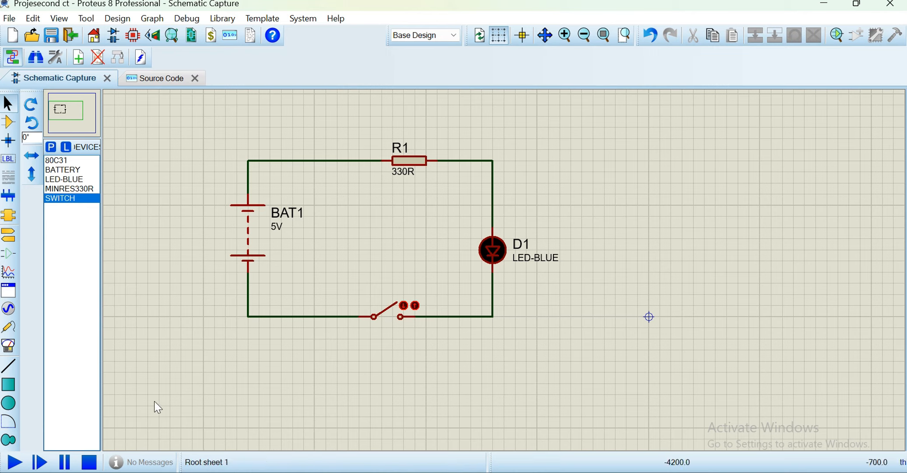
- Run the simulation and test LED D1 by closing and opening the switch twice
click(16, 462)
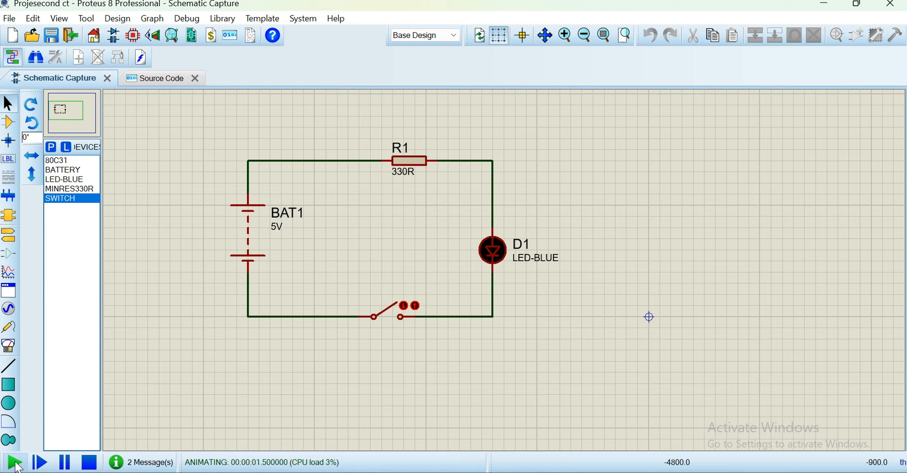
click(403, 304)
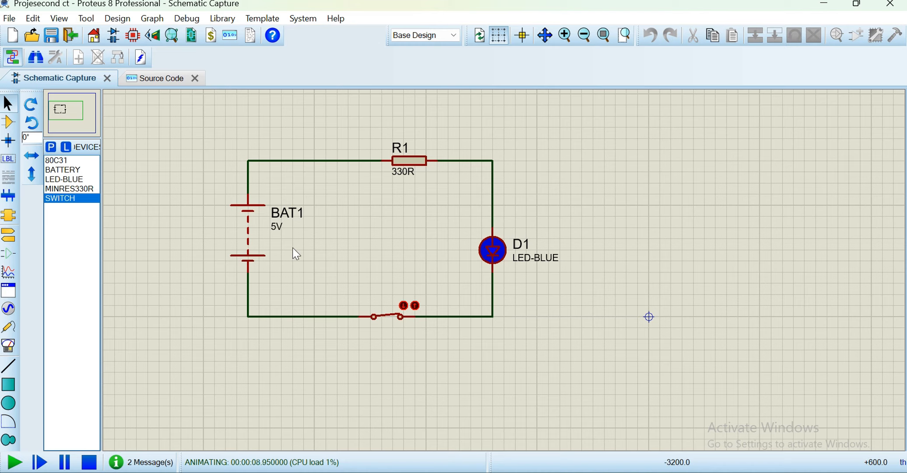
click(415, 306)
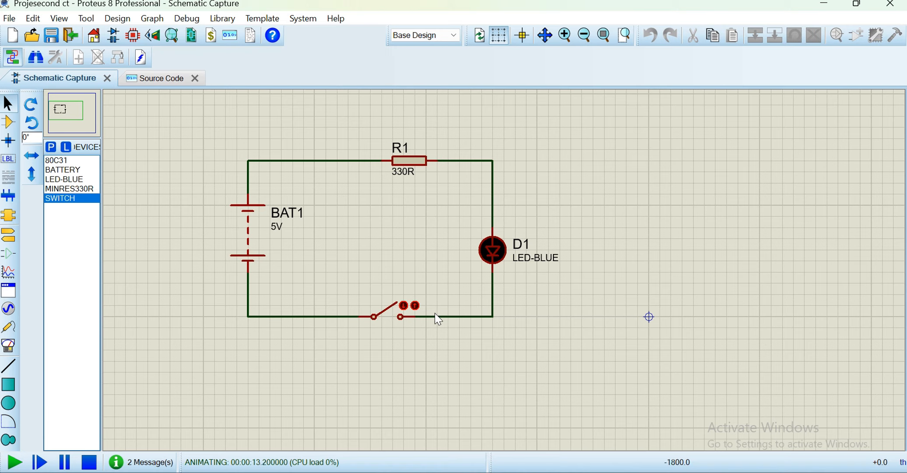
click(403, 305)
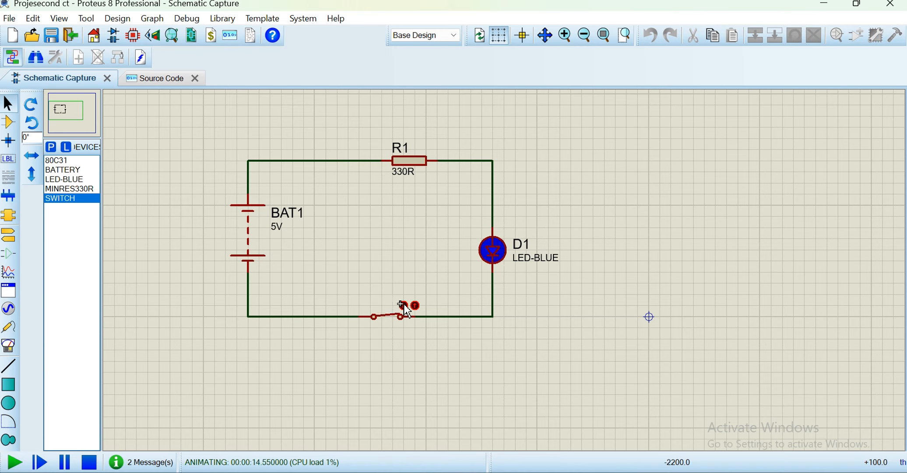
click(418, 305)
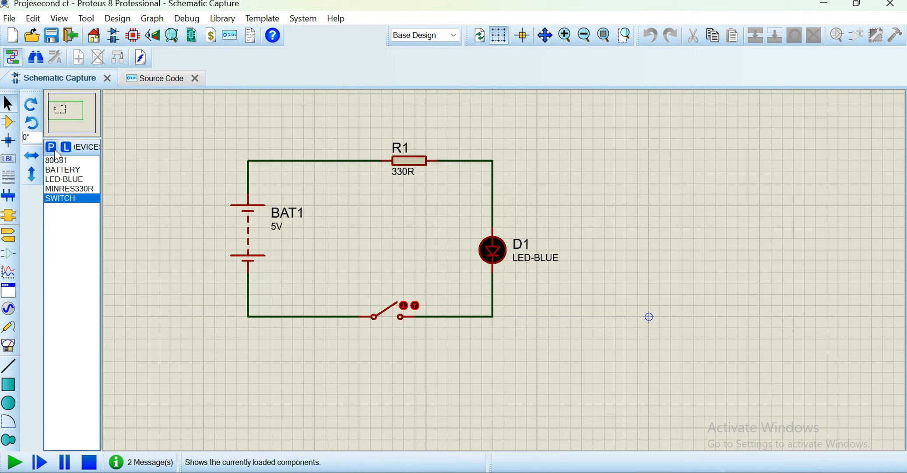
- Stop the simulation and place a DC voltmeter on the schematic to the right of LED D1
click(9, 353)
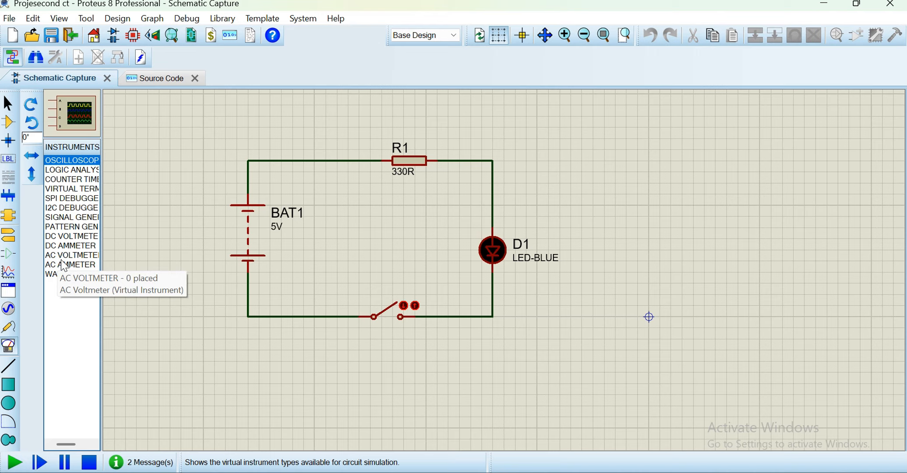
click(64, 236)
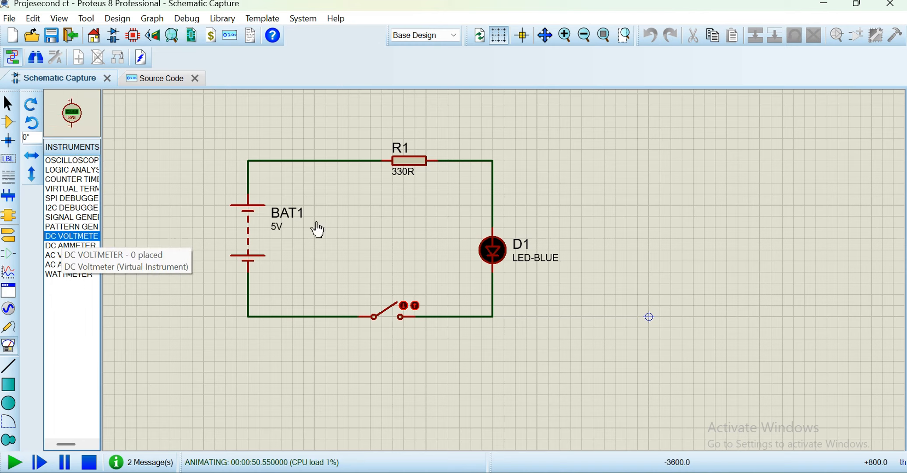
click(608, 216)
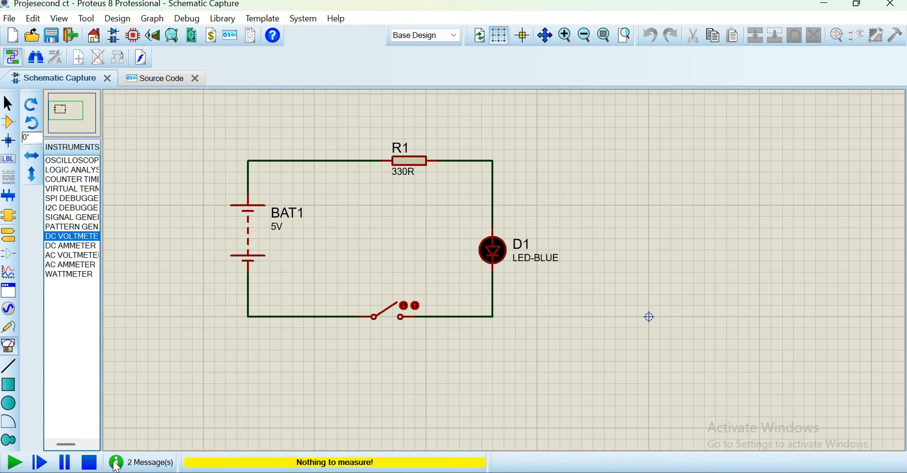
click(90, 462)
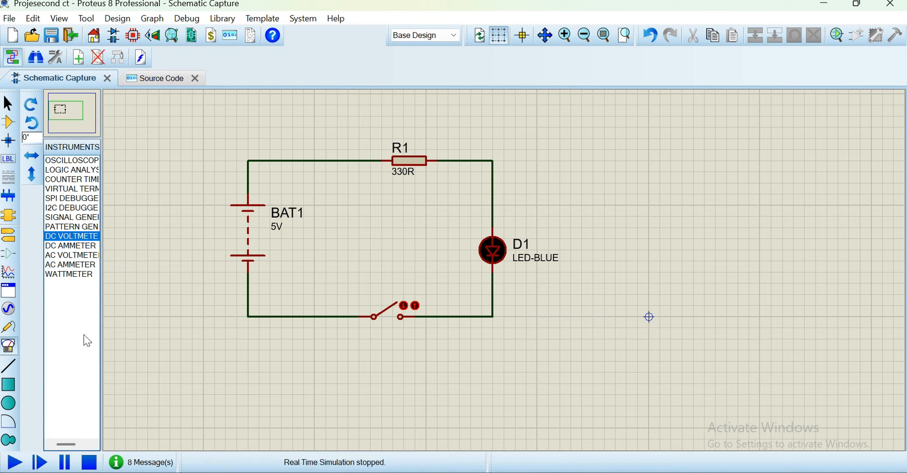
click(76, 238)
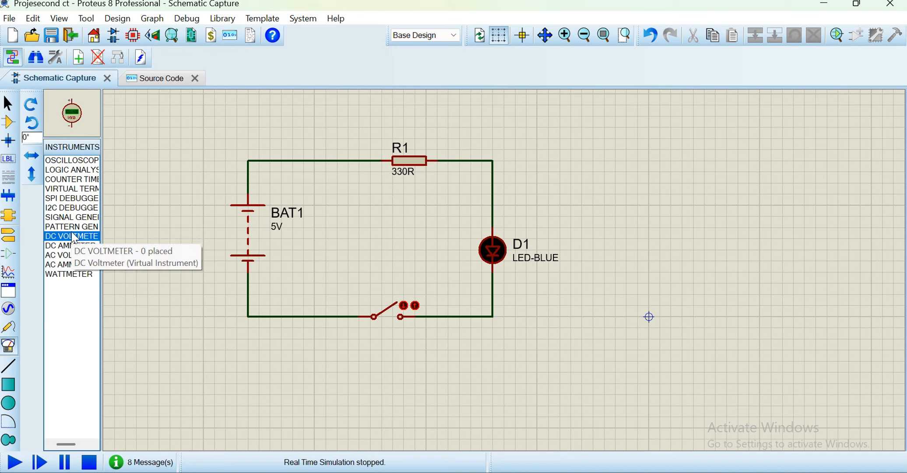
click(631, 214)
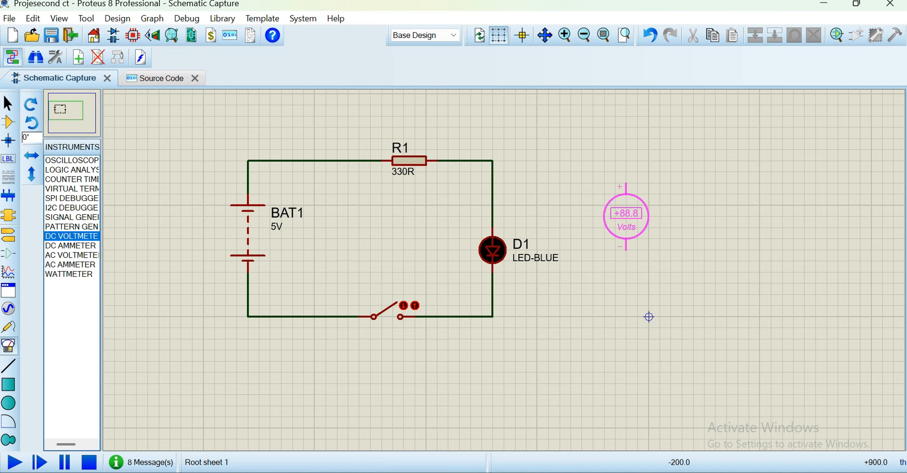
click(637, 242)
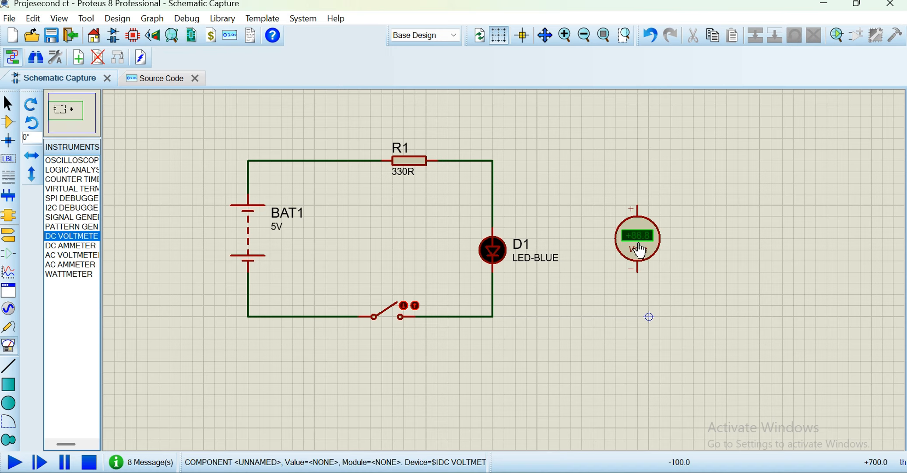
- Wire the DC voltmeter in parallel with LED D1, its plus terminal to the upper corner and its minus terminal to the lower corner
click(494, 160)
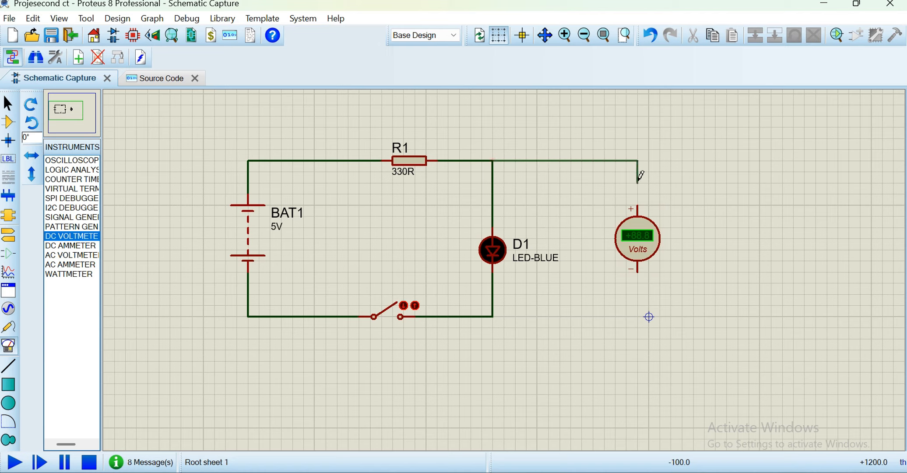
click(638, 204)
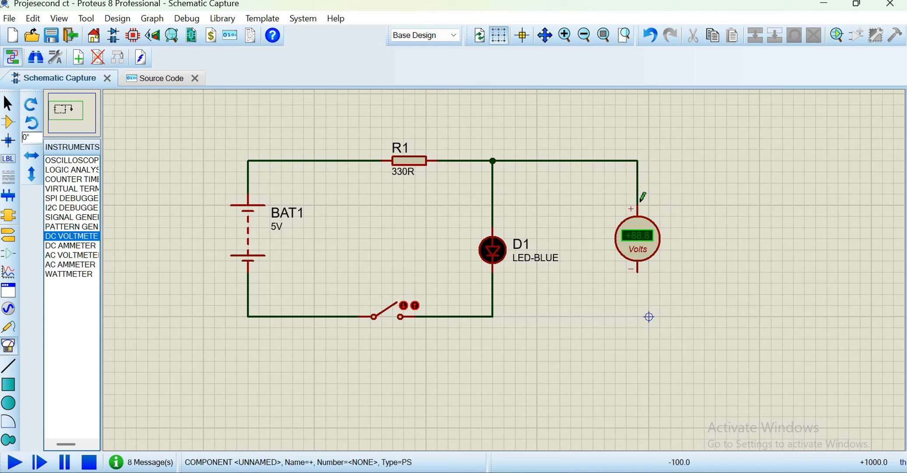
click(495, 314)
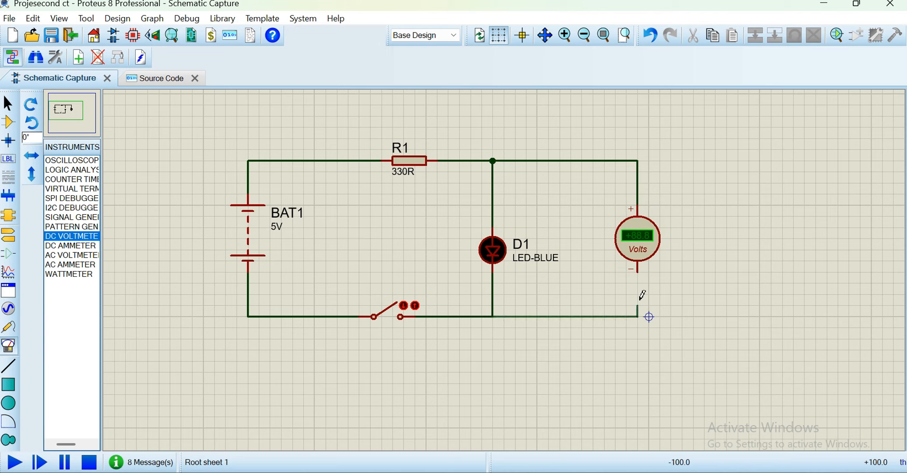
click(638, 280)
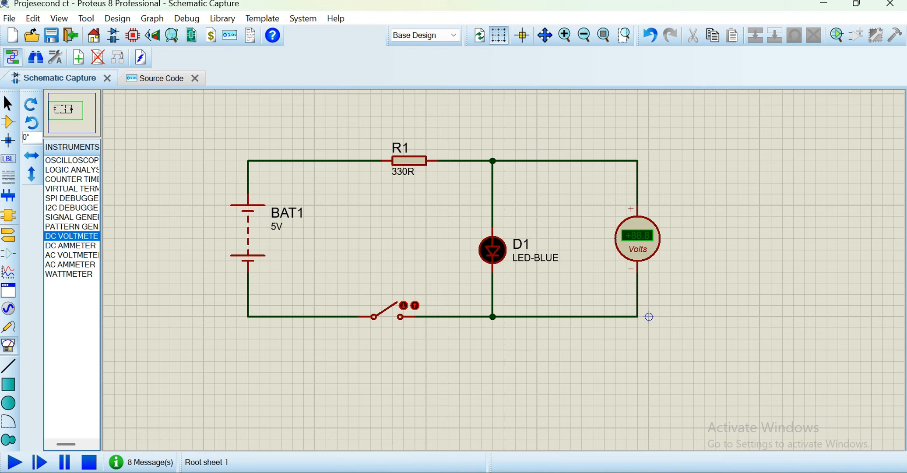
- Run the simulation, close the switch to read the voltage across LED D1, and stop the simulation
click(15, 460)
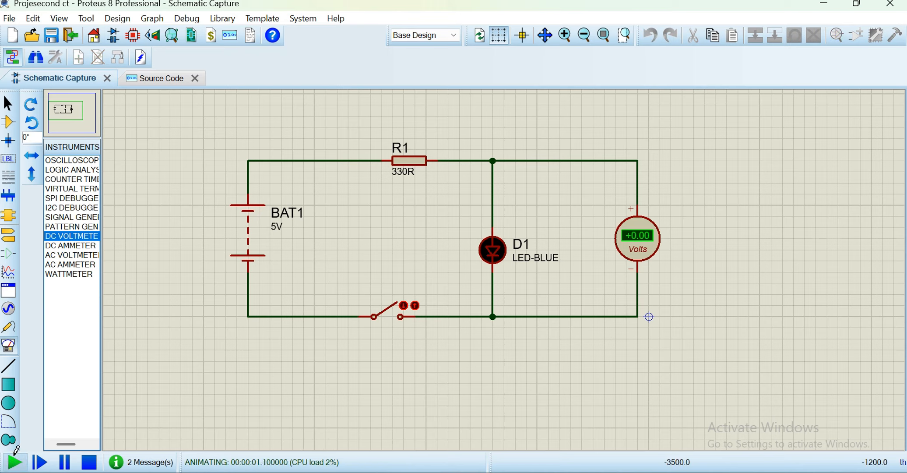
click(404, 321)
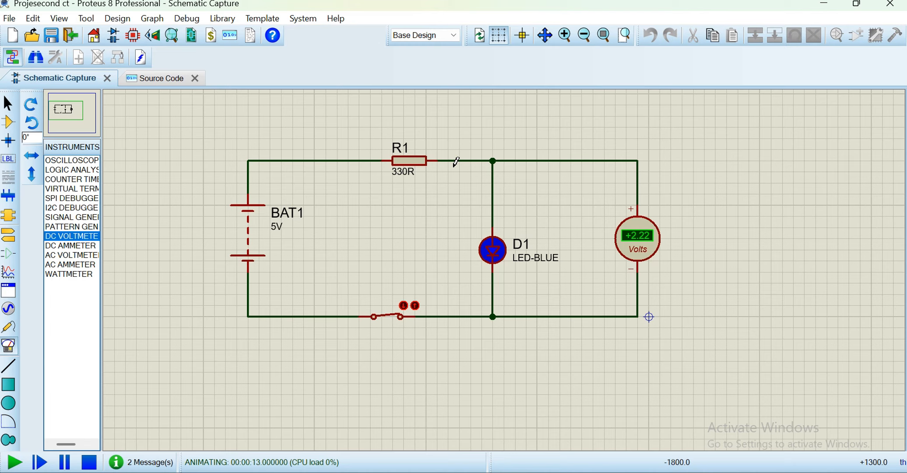
click(91, 463)
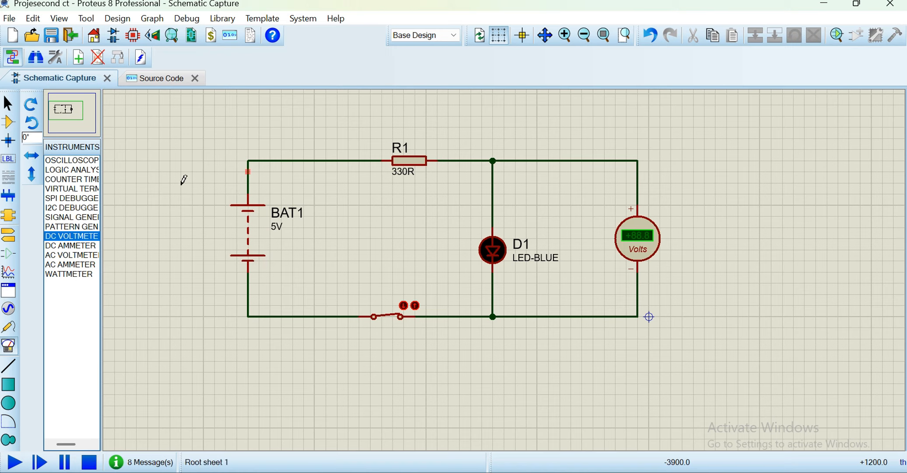
- Delete the wire between the battery and R1, move R1 closer to the battery, and reconnect it to the battery's upper terminal
click(8, 103)
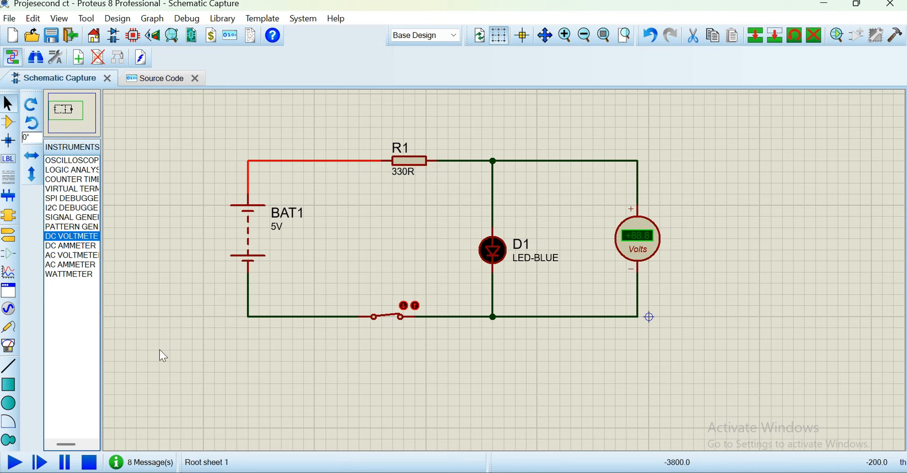
key(Delete)
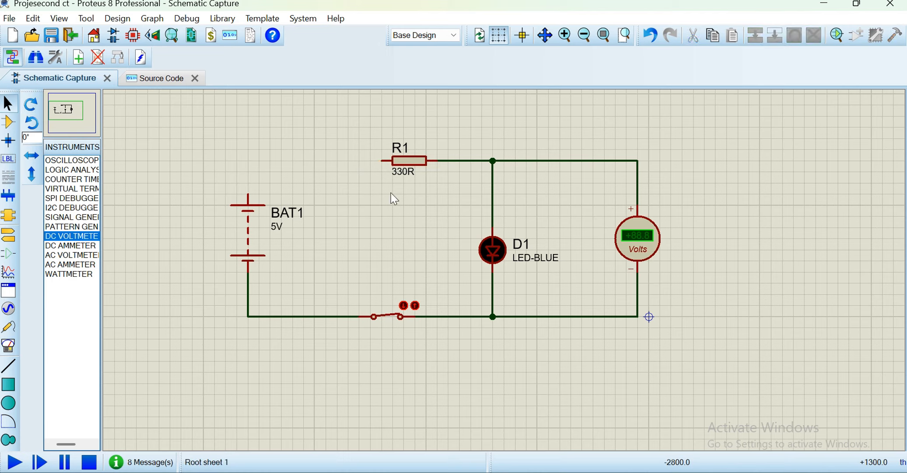
drag(419, 166, 348, 171)
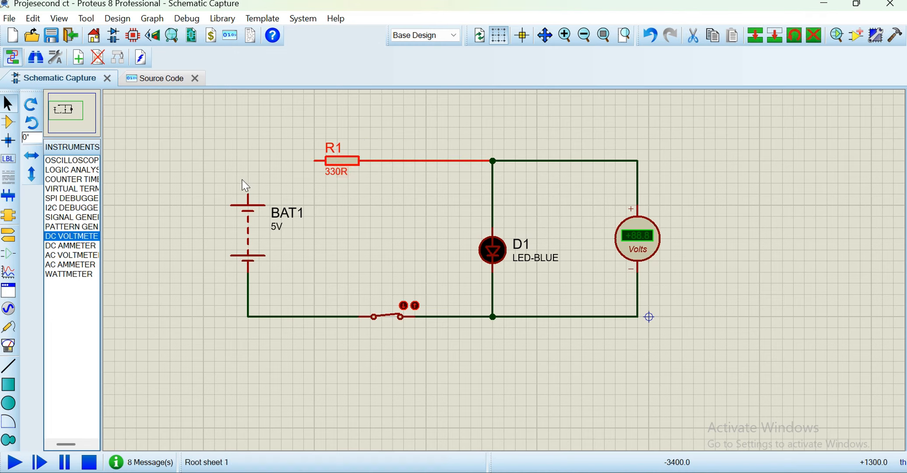
click(272, 187)
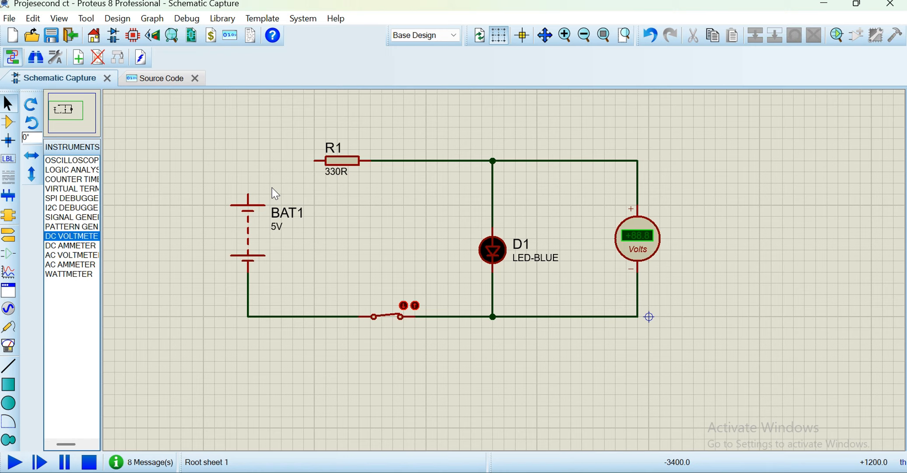
click(248, 193)
click(313, 161)
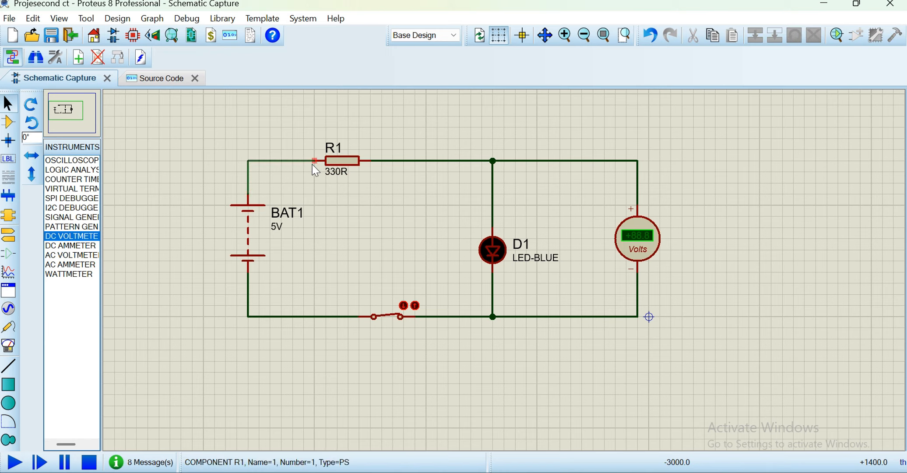
- Replace the wire between R1 and the LED D1 branch with a DC ammeter, starting its wiring at R1's free terminal
click(395, 162)
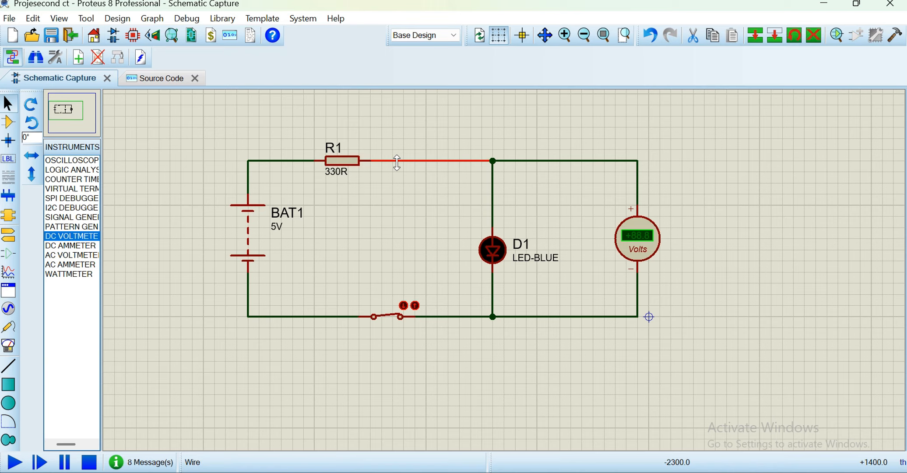
key(Delete)
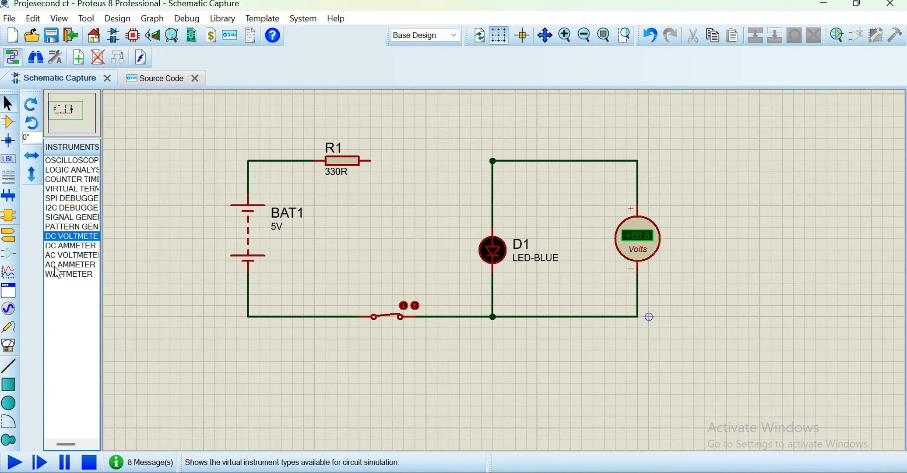
click(59, 246)
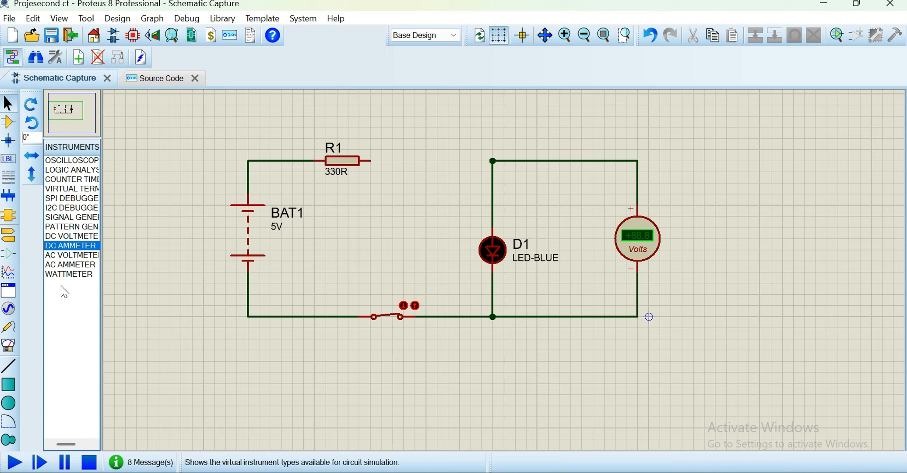
click(9, 352)
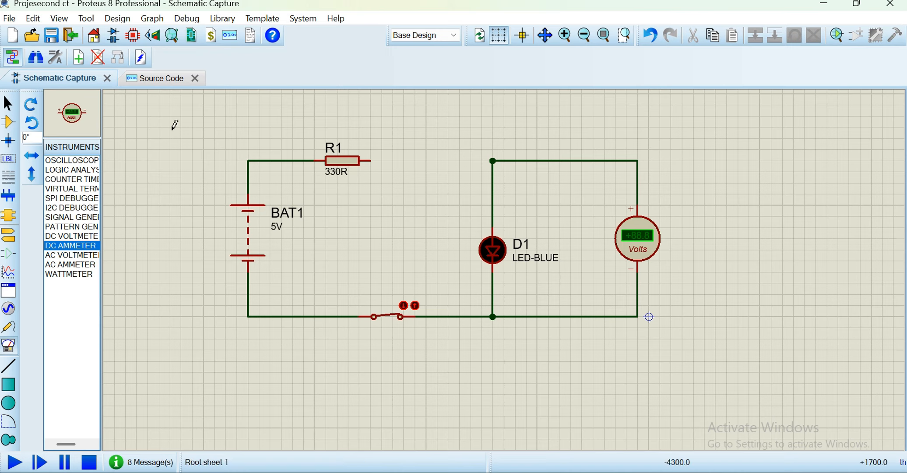
click(420, 159)
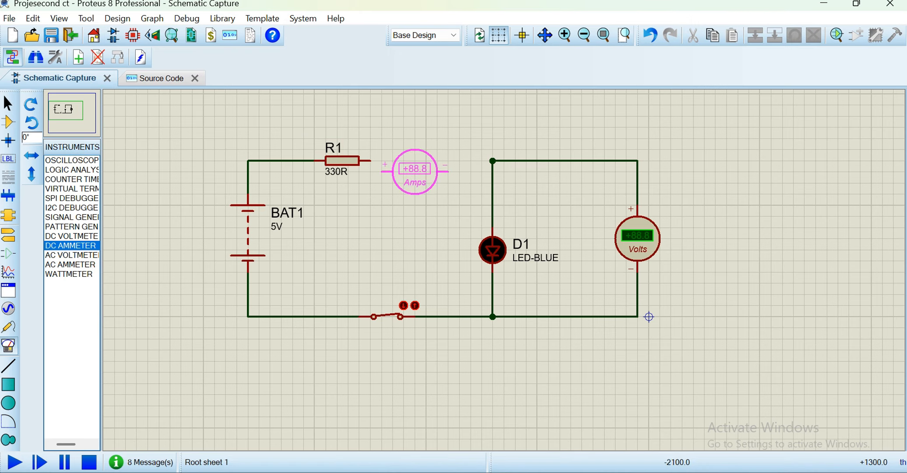
click(426, 162)
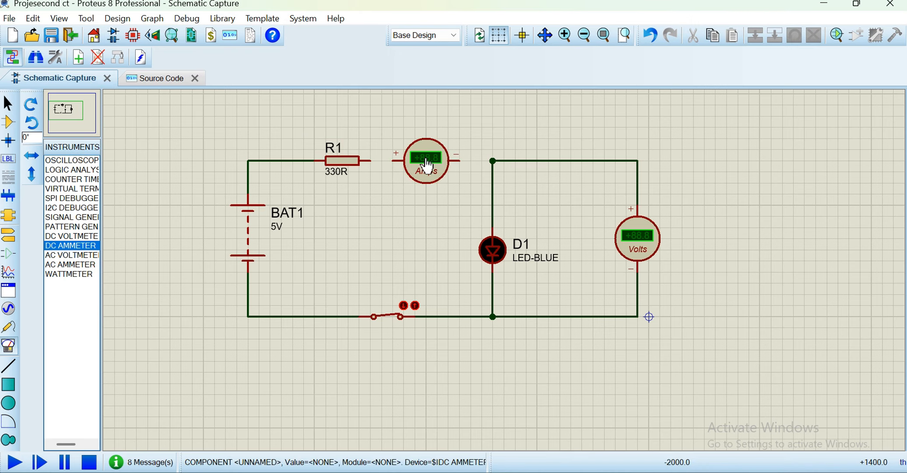
click(371, 161)
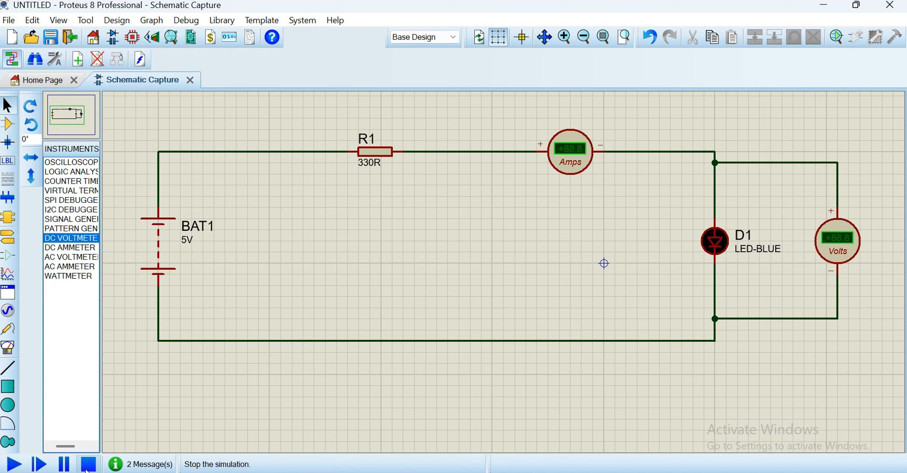
- Run the simulation to read the ammeter and voltmeter, and stop it
click(13, 465)
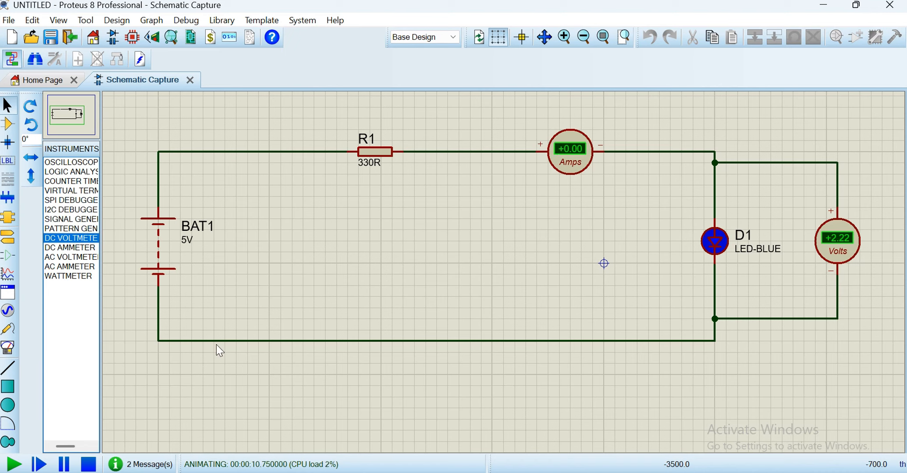
click(85, 464)
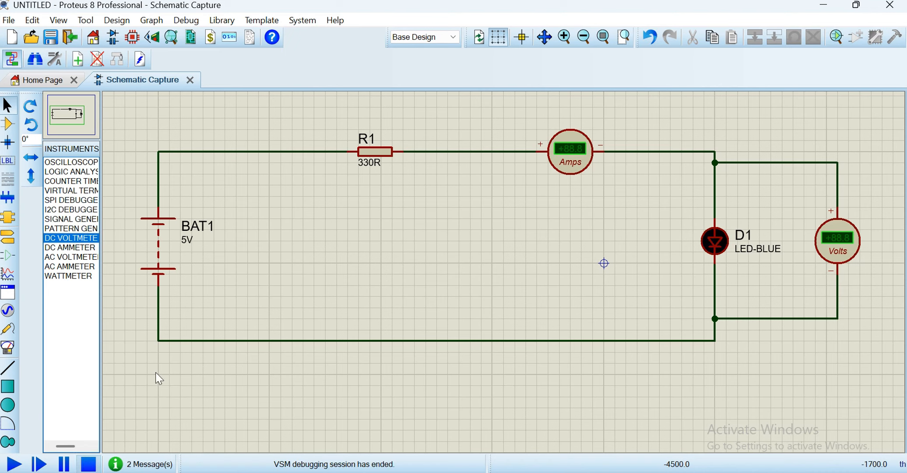
- Set the DC ammeter's display range to Milliamps and run the simulation to read the current
click(572, 161)
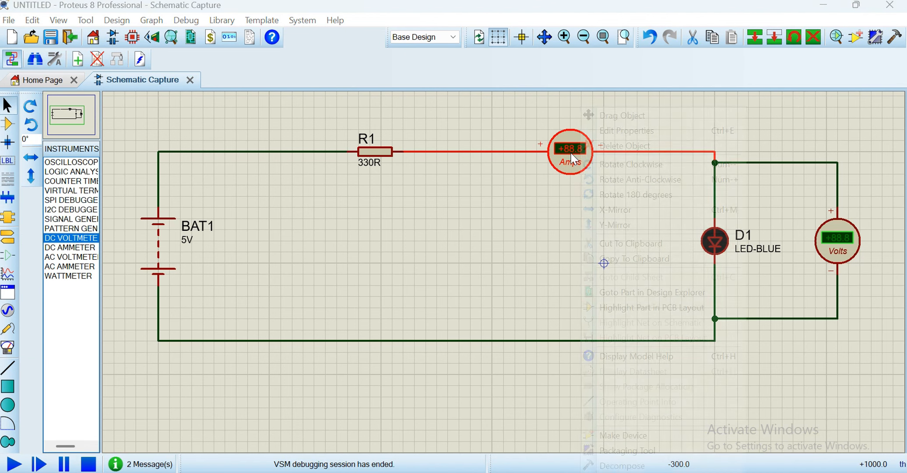
right_click(573, 161)
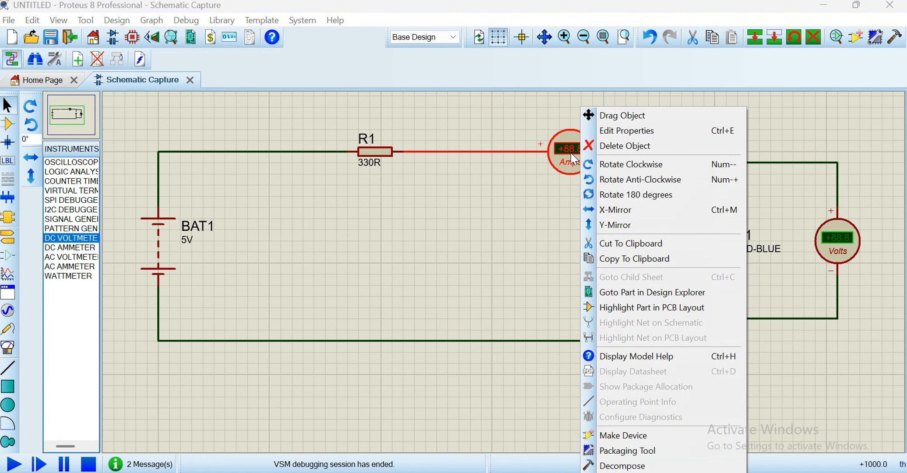
click(631, 134)
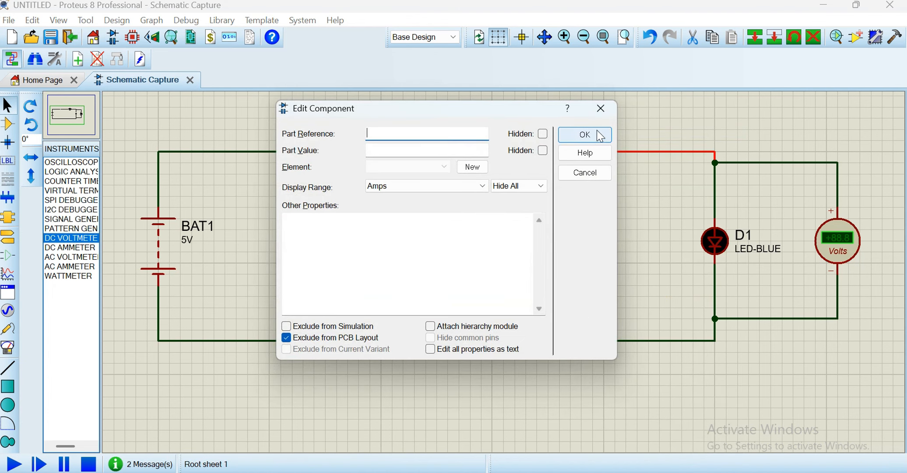
click(468, 188)
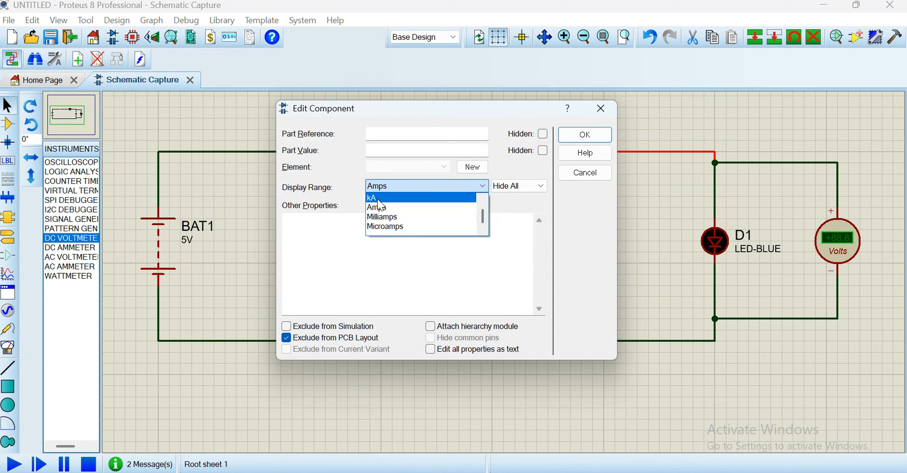
click(387, 221)
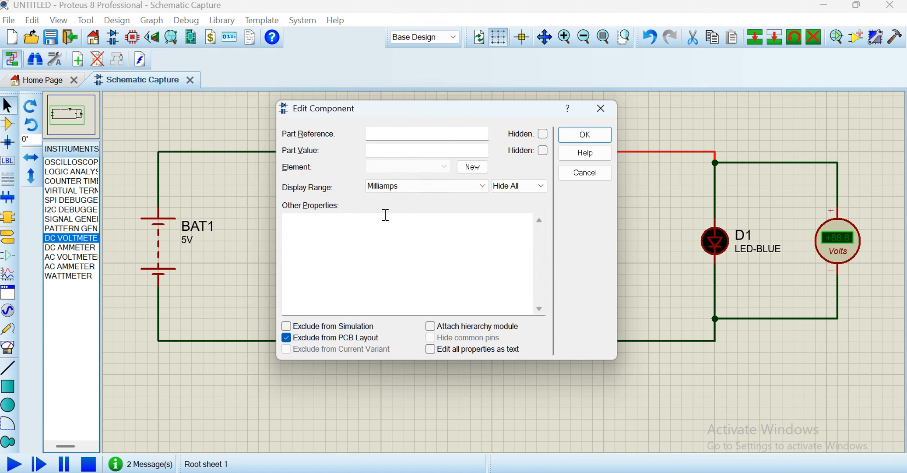
click(574, 135)
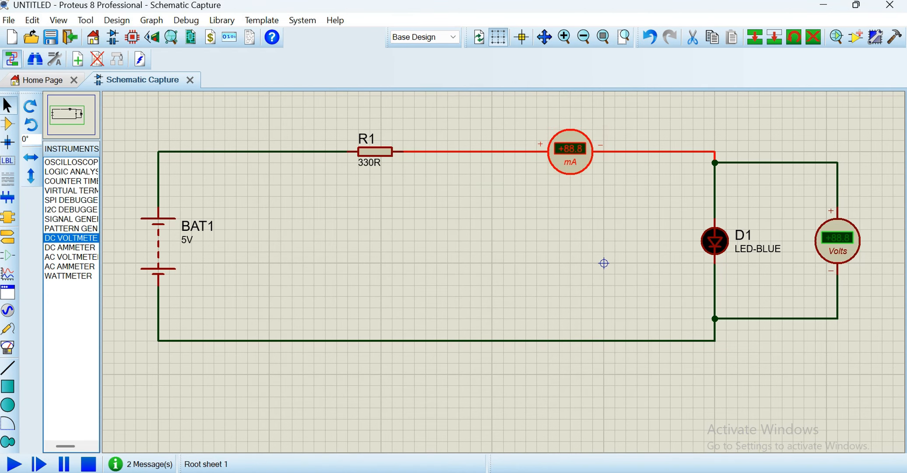
click(14, 465)
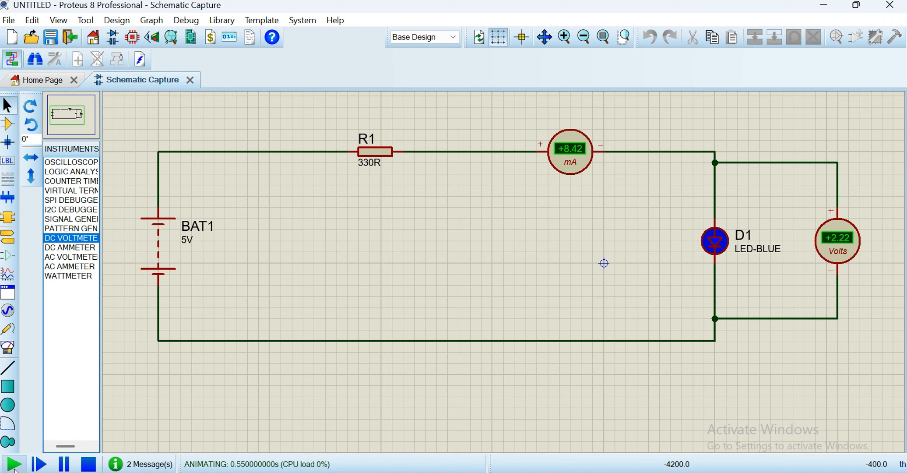